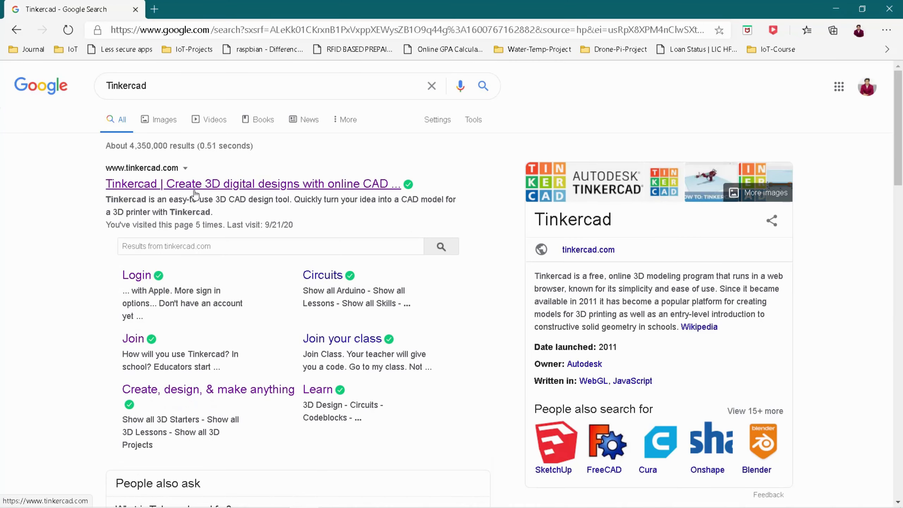
{"action": "right_click", "coordinate": [199, 188]}
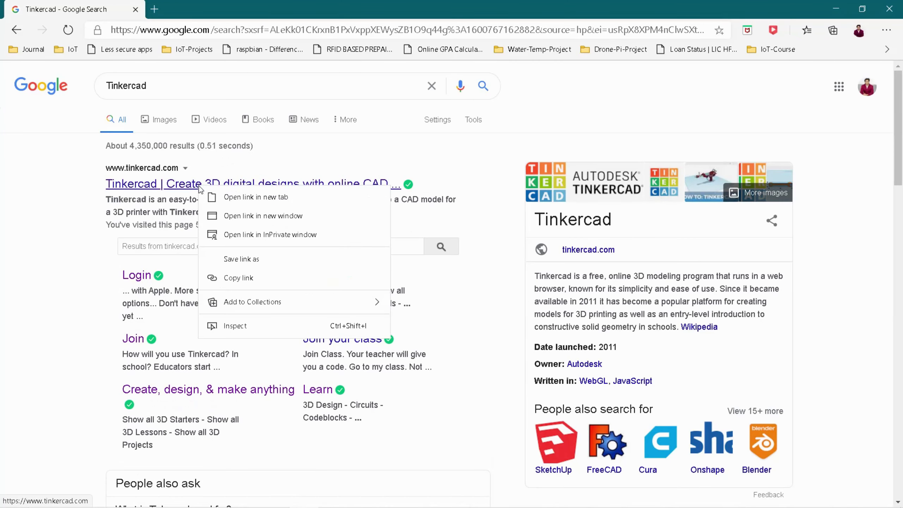
{"action": "left_click", "coordinate": [240, 197]}
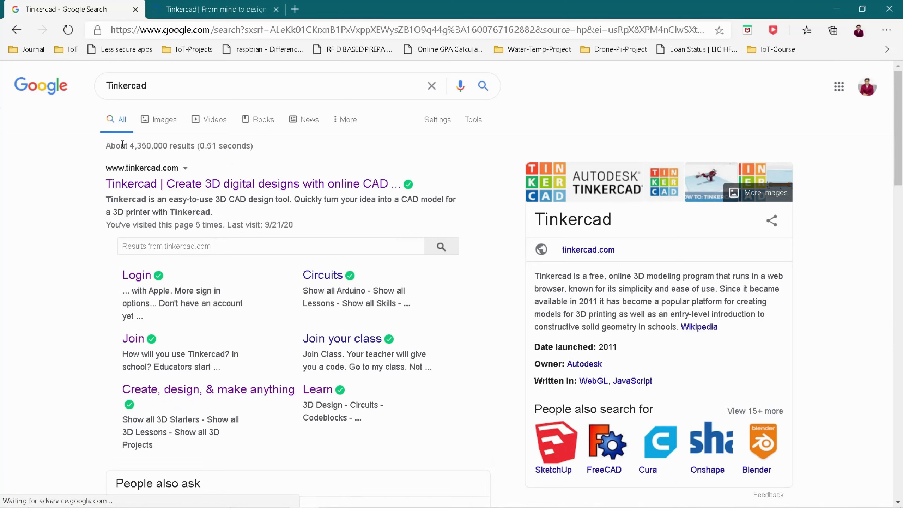
{"action": "left_click", "coordinate": [214, 9]}
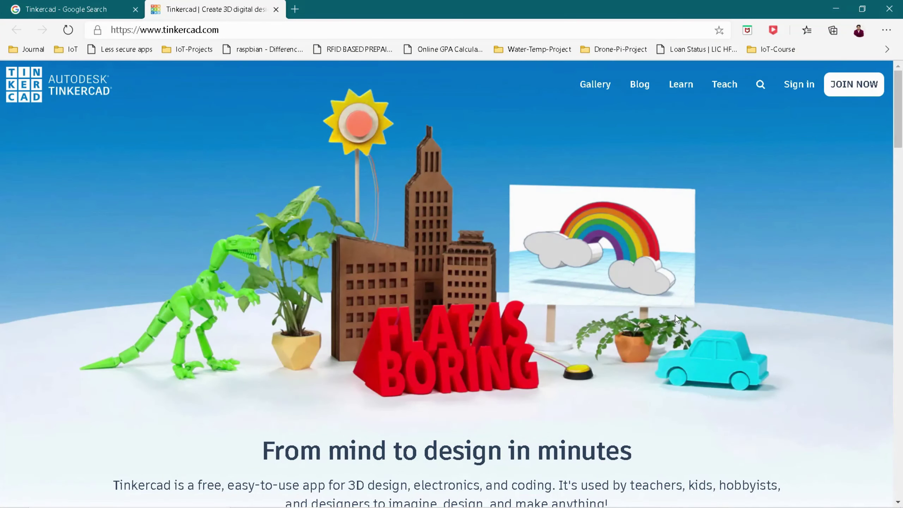
Step: Read the homepage introduction on what Tinkercad offers for 3D design, electronics and coding
{"action": "scroll", "coordinate": [676, 318], "scroll_direction": "down", "scroll_amount": 5}
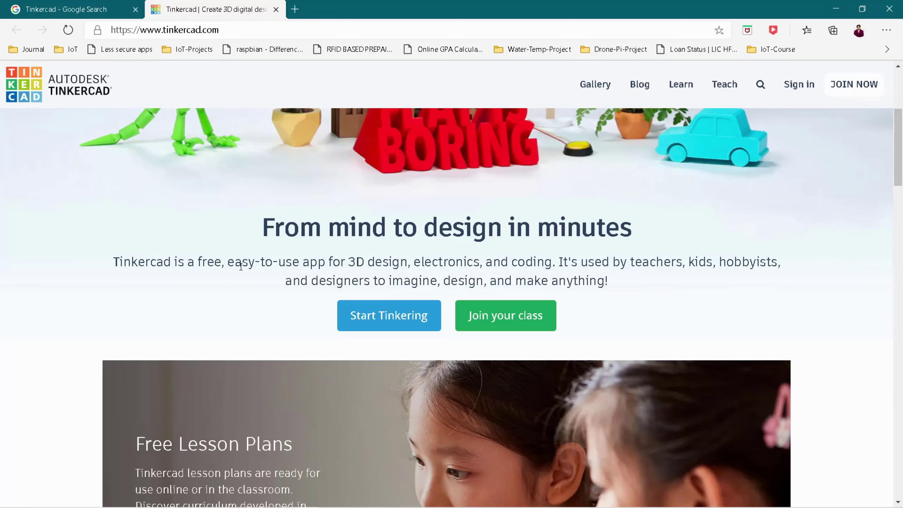
{"action": "left_click_drag", "start_coordinate": [248, 266], "coordinate": [299, 266]}
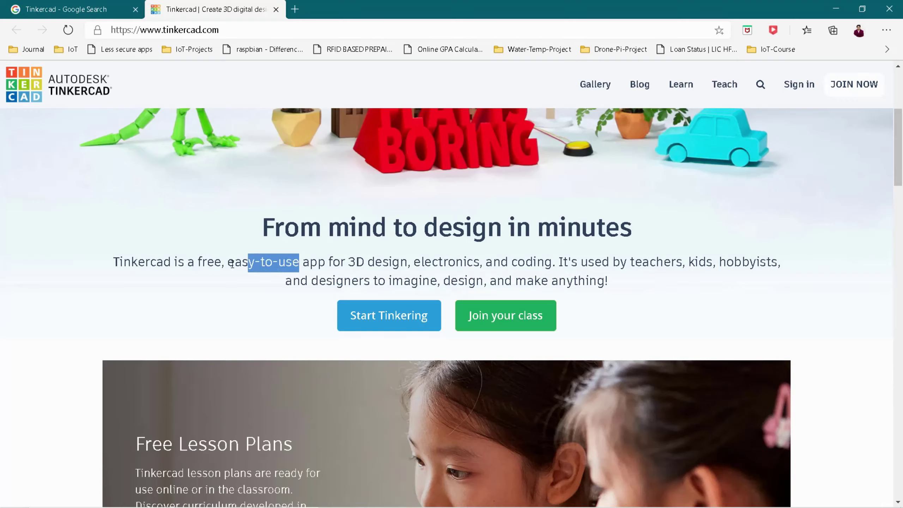
{"action": "left_click_drag", "start_coordinate": [351, 262], "coordinate": [392, 261]}
{"action": "double_click", "coordinate": [433, 263]}
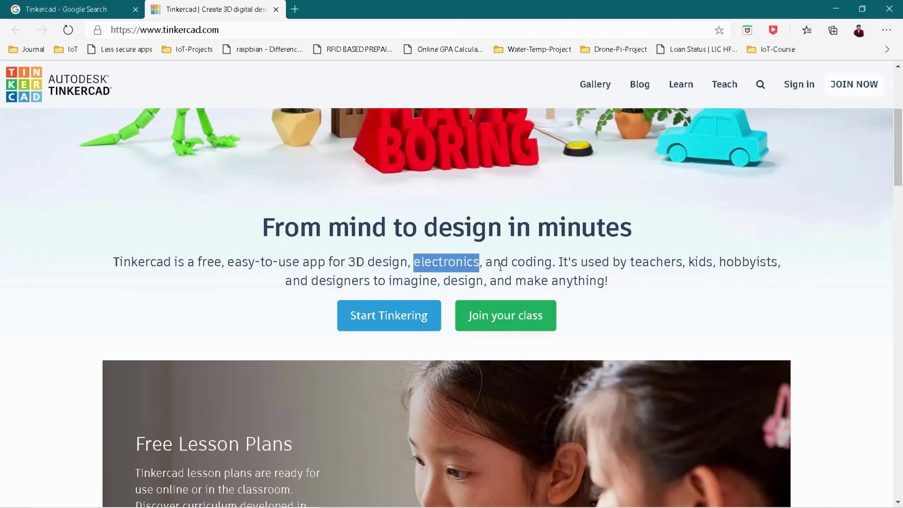
{"action": "double_click", "coordinate": [533, 265]}
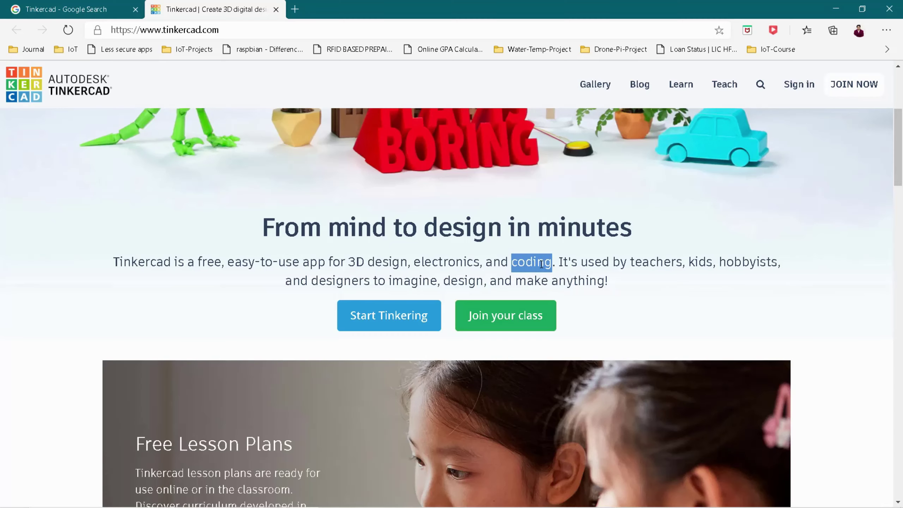
{"action": "double_click", "coordinate": [413, 281]}
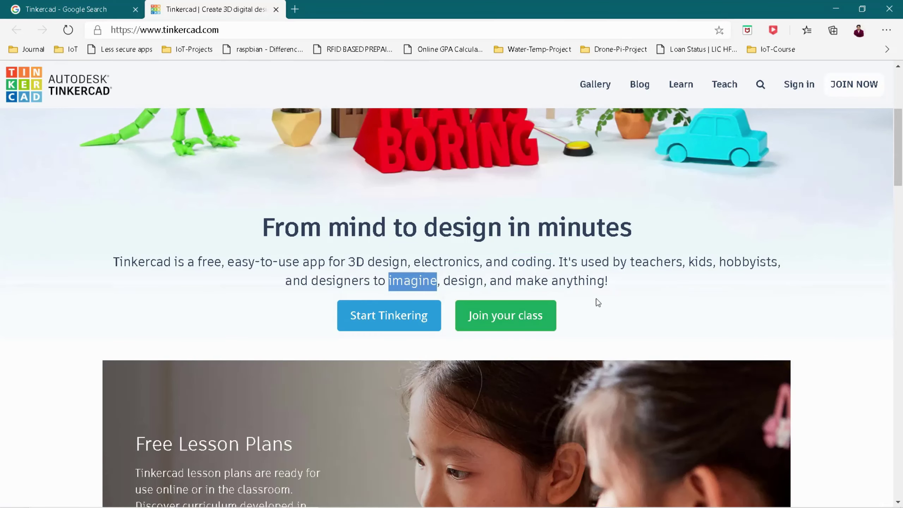
{"action": "scroll", "coordinate": [597, 299], "scroll_direction": "up", "scroll_amount": 5}
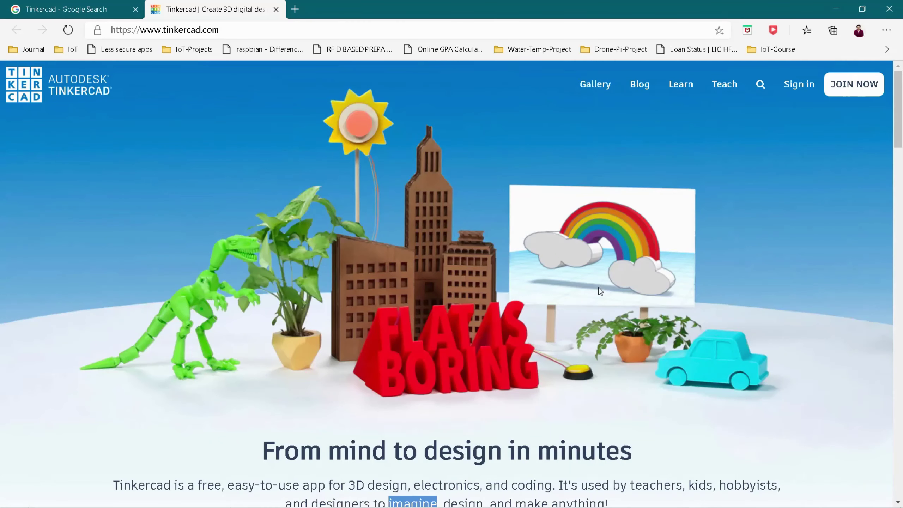
Step: Sign in to the existing Tinkercad account with Google
{"action": "left_click", "coordinate": [848, 92]}
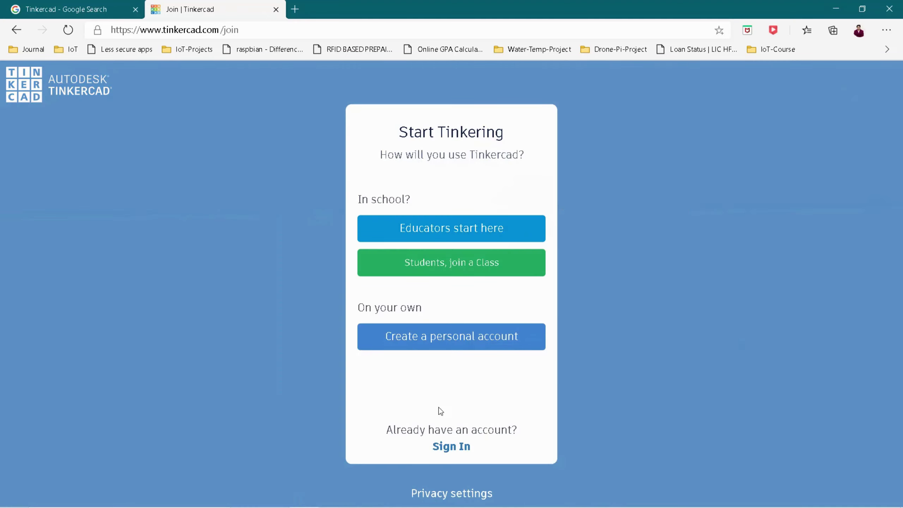
{"action": "left_click", "coordinate": [445, 447]}
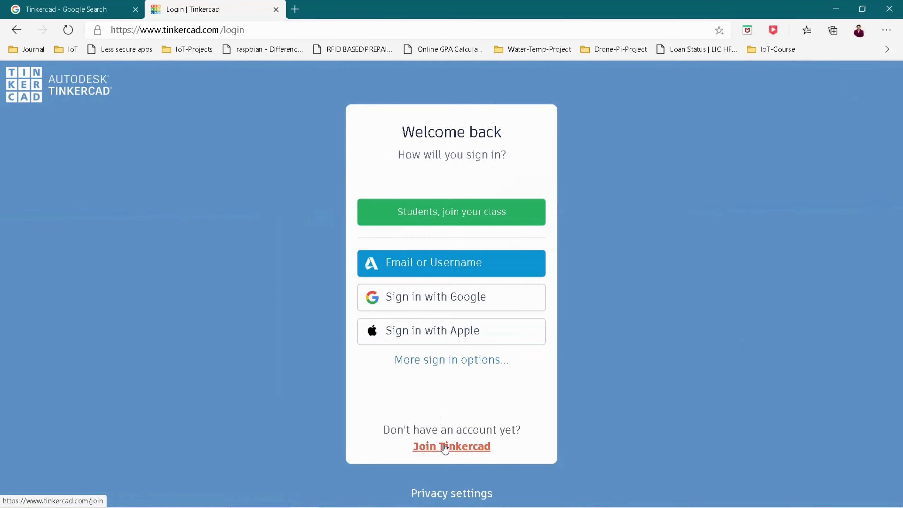
{"action": "left_click", "coordinate": [441, 300]}
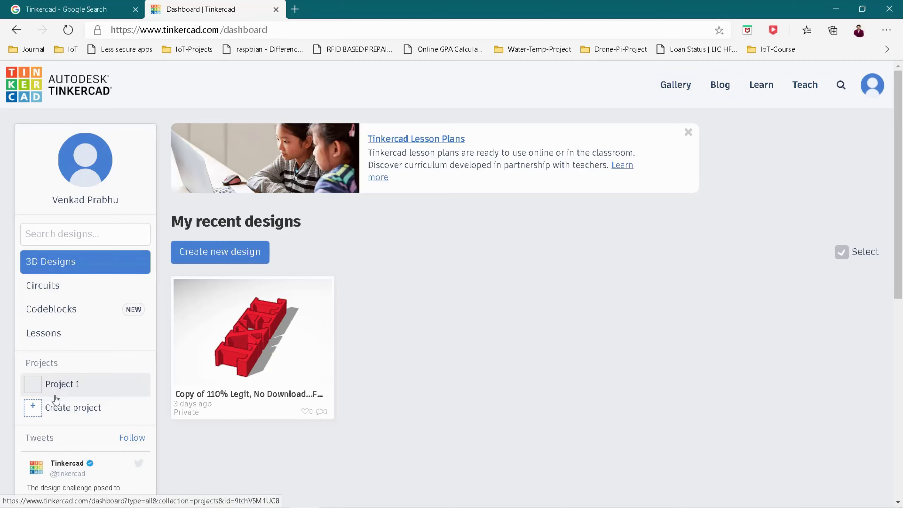
Step: Open Project 1 from the dashboard and create a new circuit in it
{"action": "left_click", "coordinate": [65, 386]}
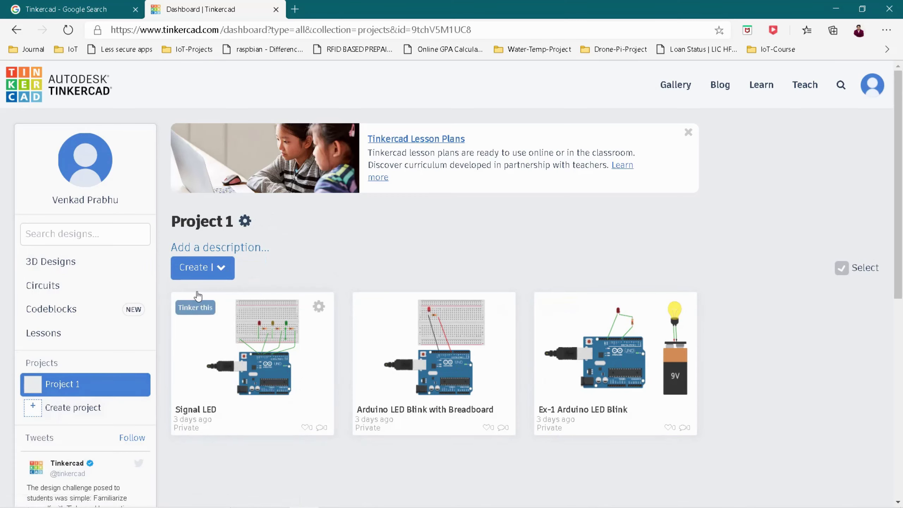
{"action": "left_click", "coordinate": [221, 268]}
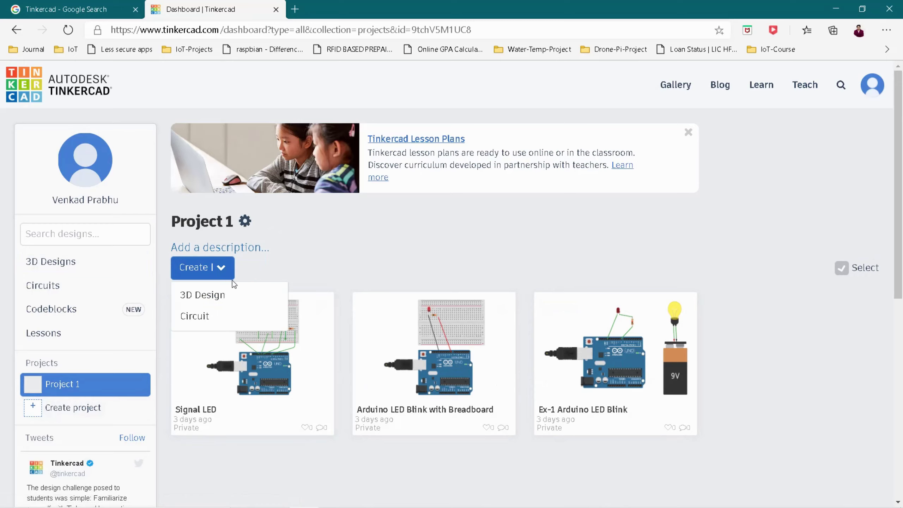
{"action": "left_click", "coordinate": [204, 315]}
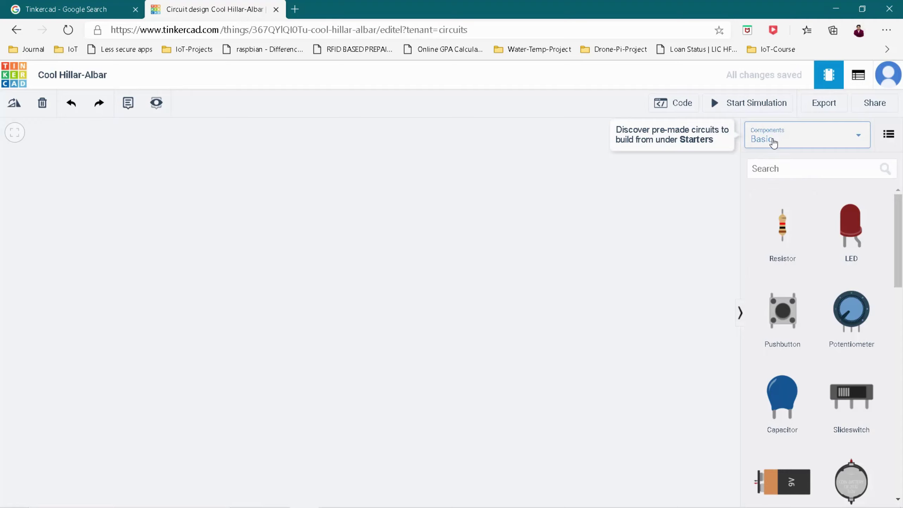
Step: Set the component library to All and browse its categories from General through Instruments
{"action": "left_click", "coordinate": [774, 140]}
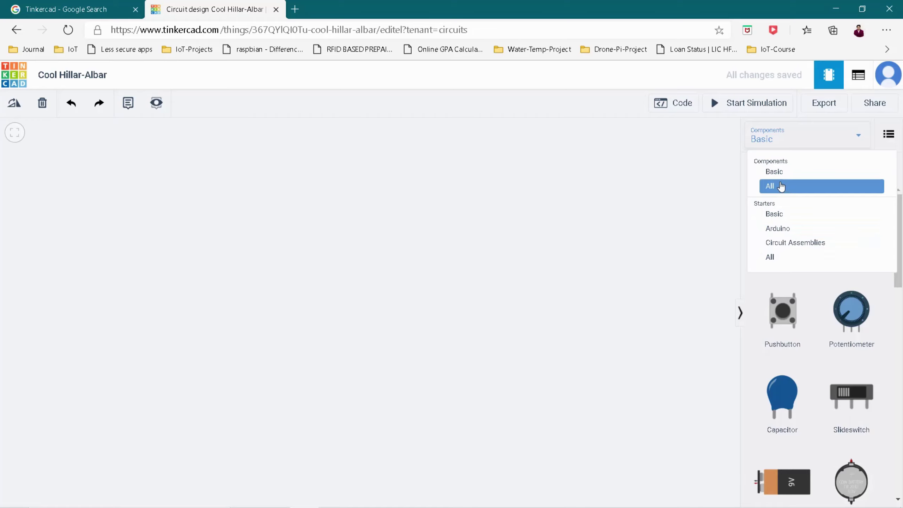
{"action": "left_click", "coordinate": [781, 186]}
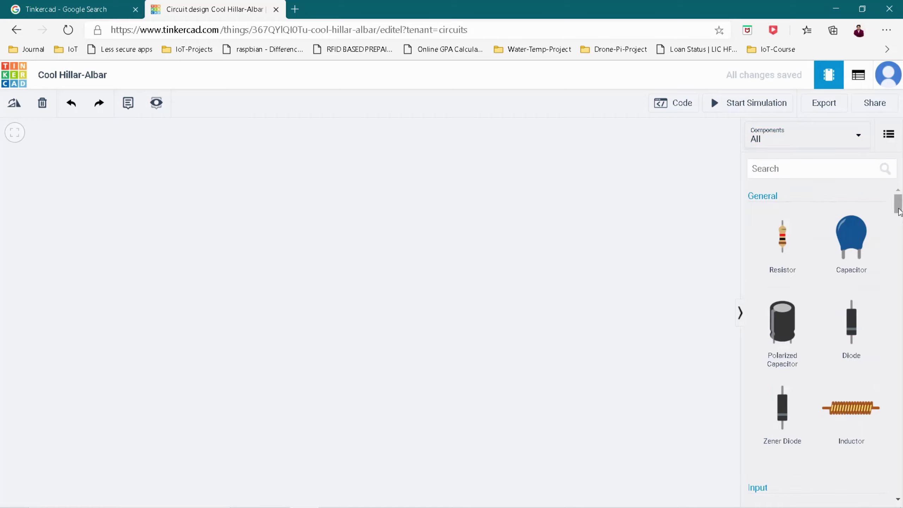
{"action": "left_click_drag", "start_coordinate": [899, 211], "coordinate": [900, 247]}
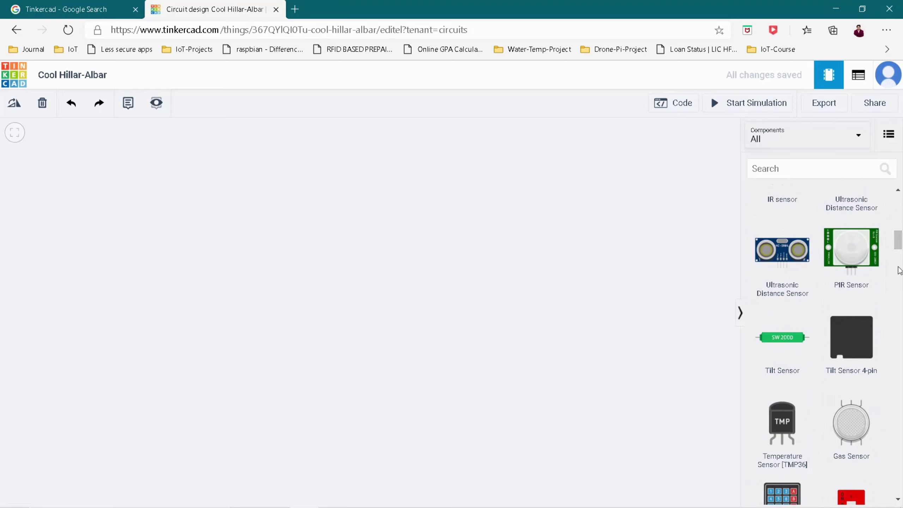
{"action": "left_click_drag", "start_coordinate": [900, 247], "coordinate": [901, 254]}
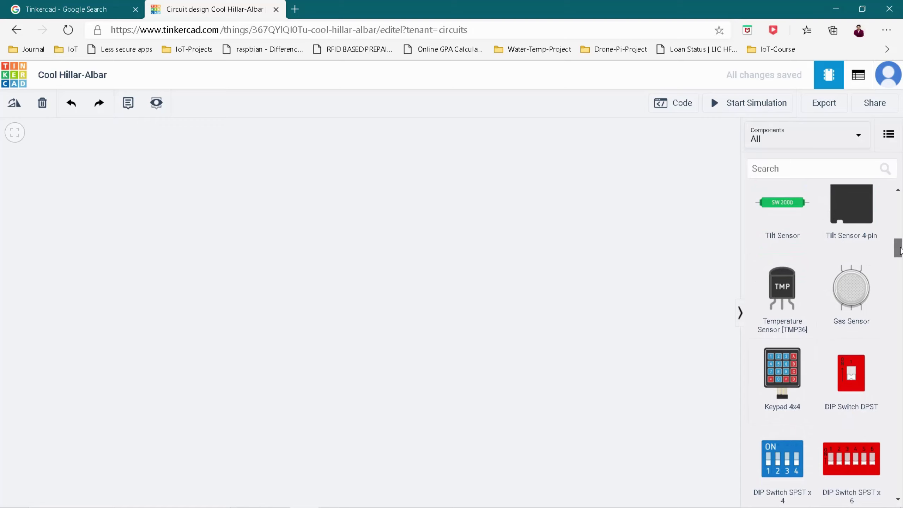
{"action": "left_click_drag", "start_coordinate": [900, 258], "coordinate": [902, 345]}
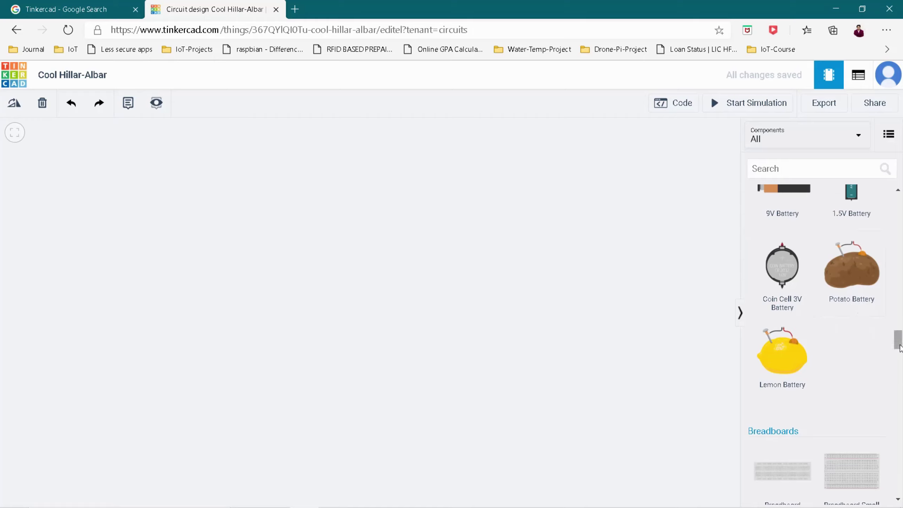
{"action": "left_click_drag", "start_coordinate": [902, 341], "coordinate": [902, 369]}
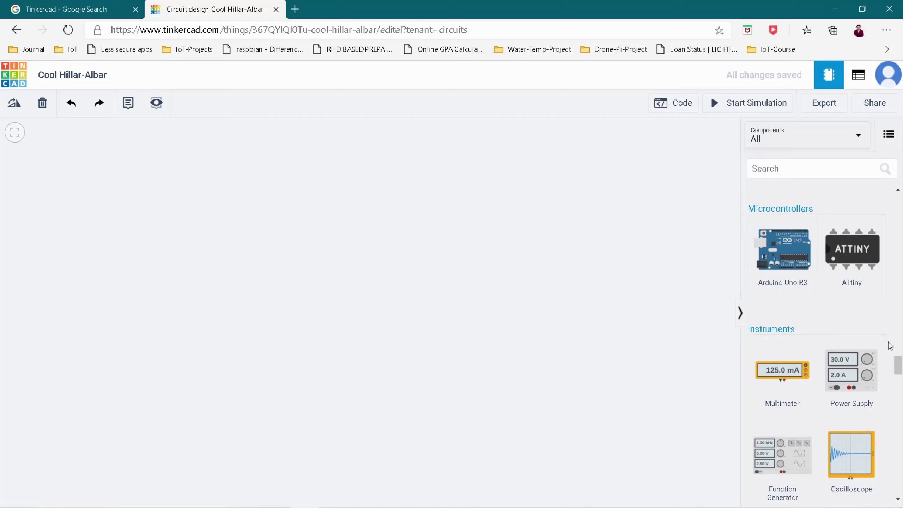
{"action": "left_click_drag", "start_coordinate": [899, 368], "coordinate": [899, 203]}
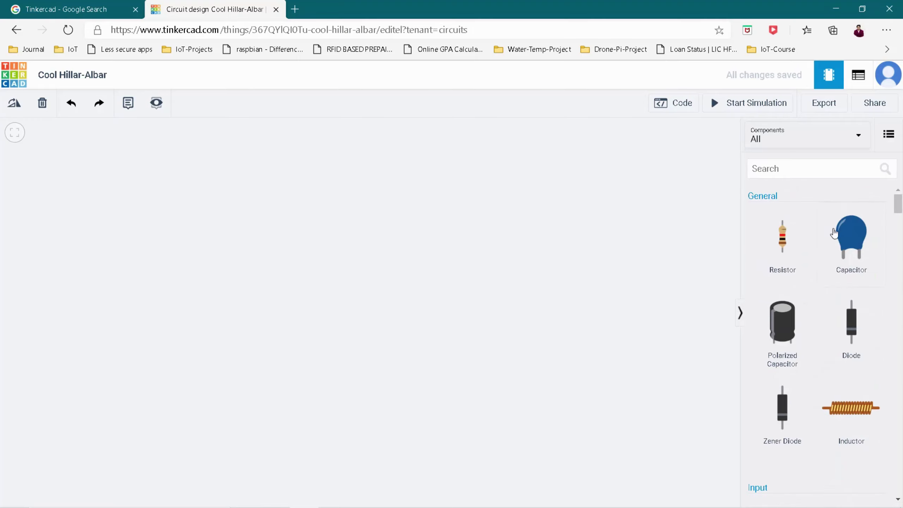
Step: Search the components for "Led", place an LED in the upper middle of the workspace and set its color to Red
{"action": "left_click", "coordinate": [782, 169]}
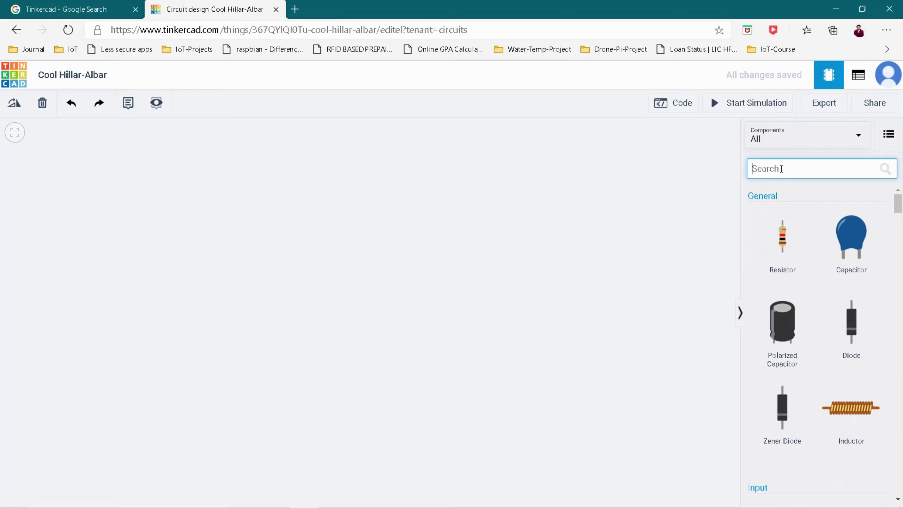
{"action": "type", "text": "Led"}
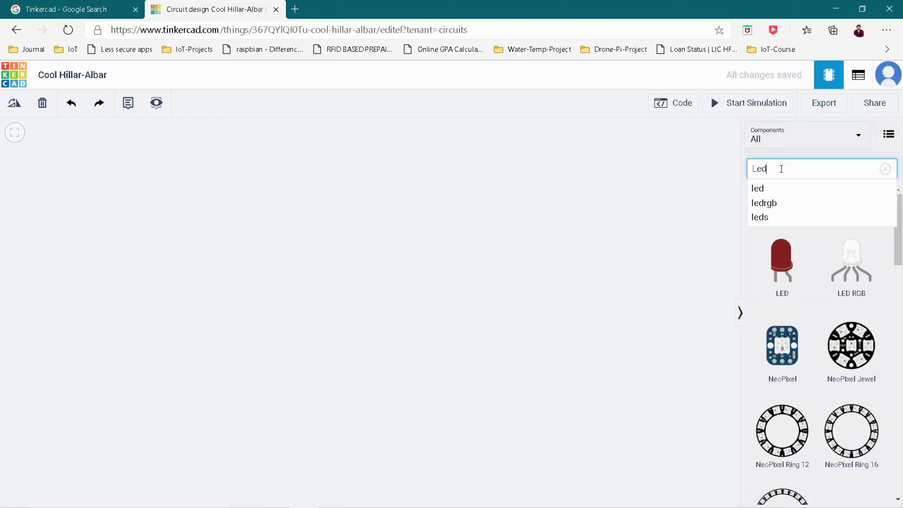
{"action": "left_click_drag", "start_coordinate": [780, 262], "coordinate": [362, 224]}
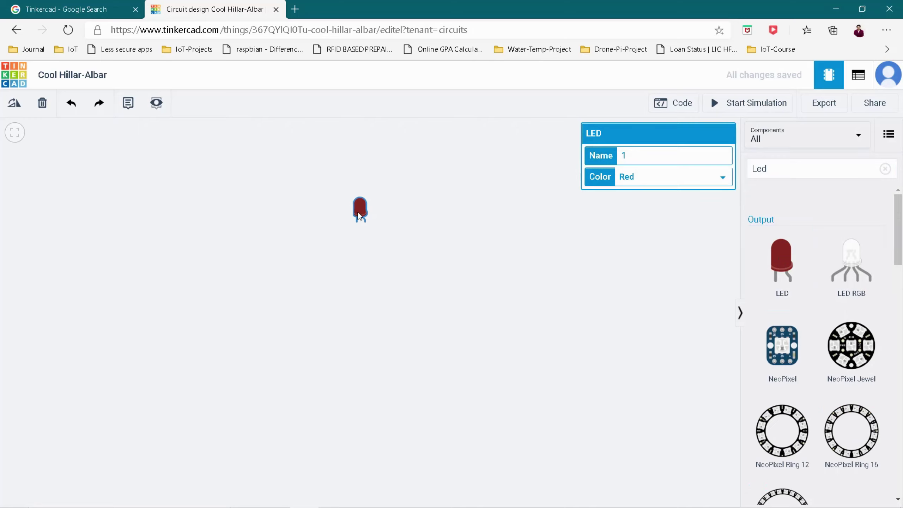
{"action": "left_click", "coordinate": [641, 181]}
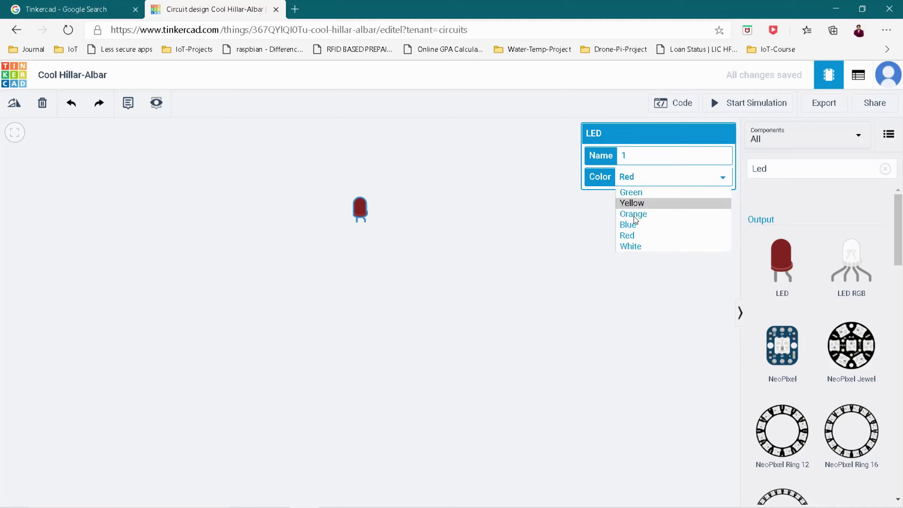
{"action": "left_click", "coordinate": [632, 235]}
{"action": "left_click", "coordinate": [655, 228]}
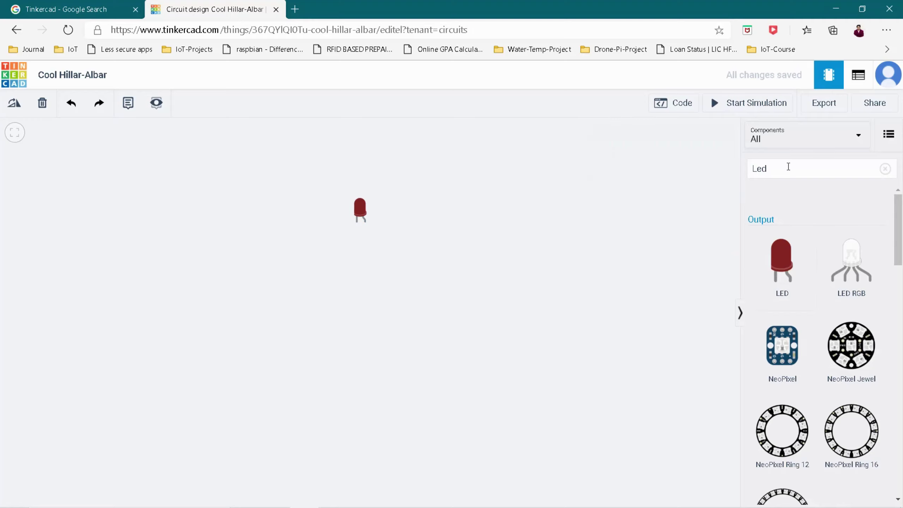
Step: Search the components for "batter" and place a 9V Battery below the LED
{"action": "left_click", "coordinate": [788, 168]}
{"action": "key", "text": "BackSpace"}
{"action": "key", "text": "BackSpace"}
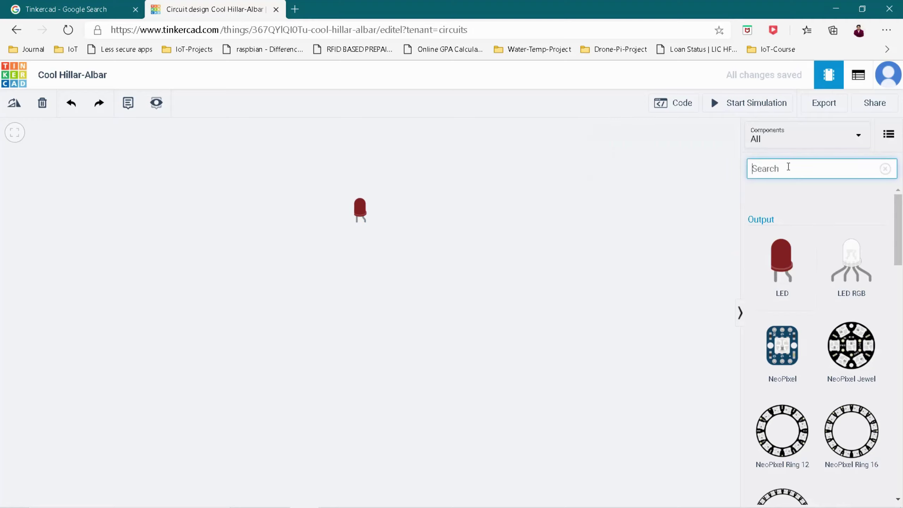
{"action": "type", "text": "batter"}
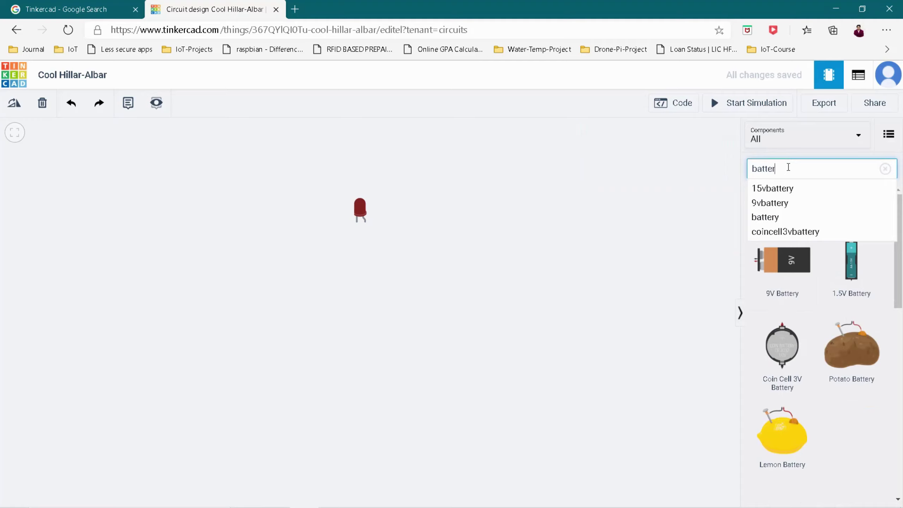
{"action": "key", "text": "Return"}
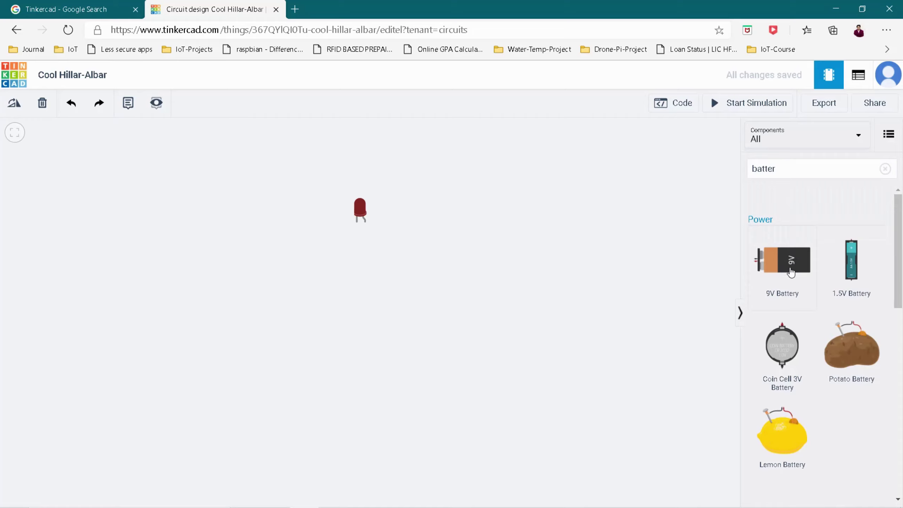
{"action": "left_click_drag", "start_coordinate": [791, 272], "coordinate": [321, 319]}
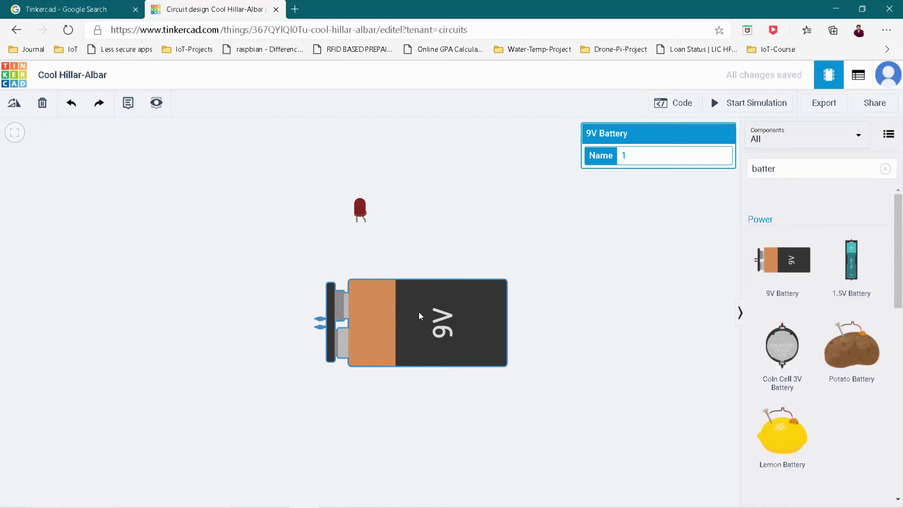
Step: Rotate the 9V battery 90 degrees clockwise so that its terminals point up
{"action": "key", "text": "r"}
{"action": "key", "text": "r"}
{"action": "key", "text": "r"}
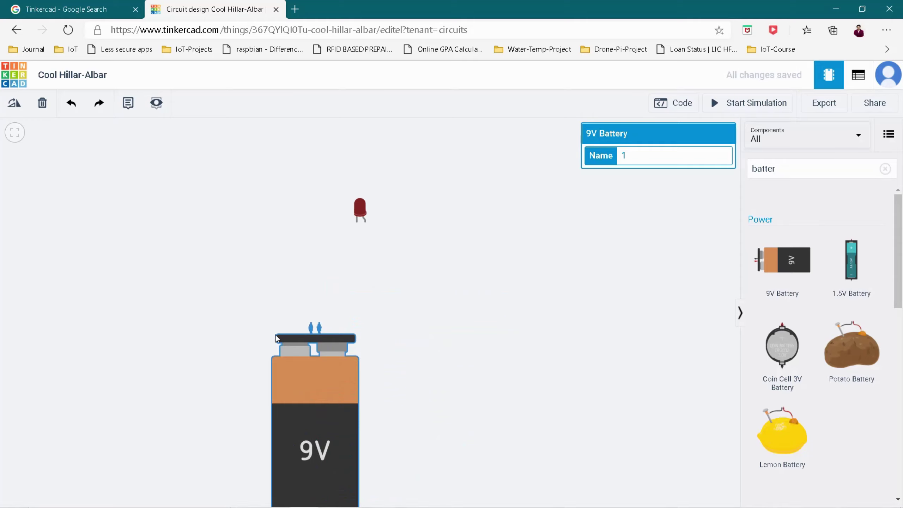
Step: Rotate the 9V battery through a full turn, leaving it upright directly beneath the LED, and deselect it
{"action": "left_click", "coordinate": [13, 105]}
{"action": "left_click", "coordinate": [12, 105]}
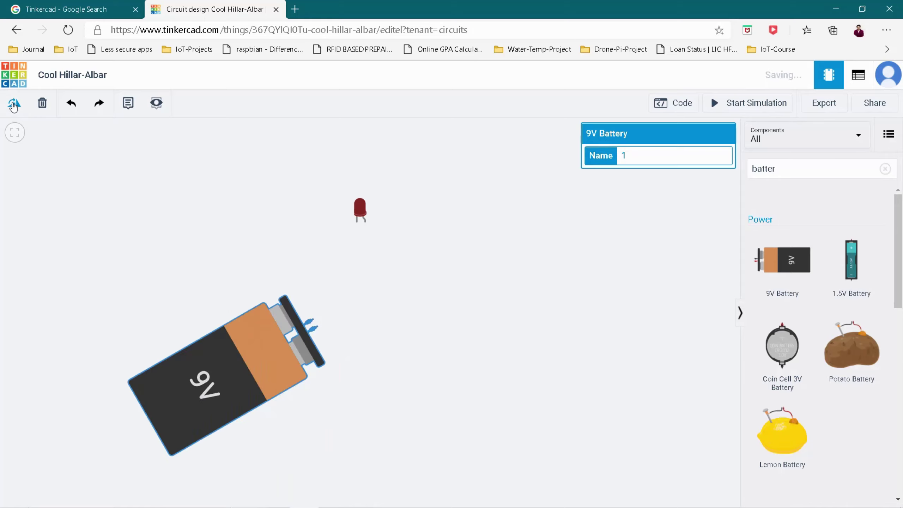
{"action": "left_click", "coordinate": [13, 105]}
{"action": "left_click", "coordinate": [13, 105]}
{"action": "left_click", "coordinate": [13, 106]}
{"action": "left_click", "coordinate": [13, 106]}
{"action": "left_click", "coordinate": [13, 105]}
{"action": "left_click", "coordinate": [13, 105]}
{"action": "left_click", "coordinate": [13, 106]}
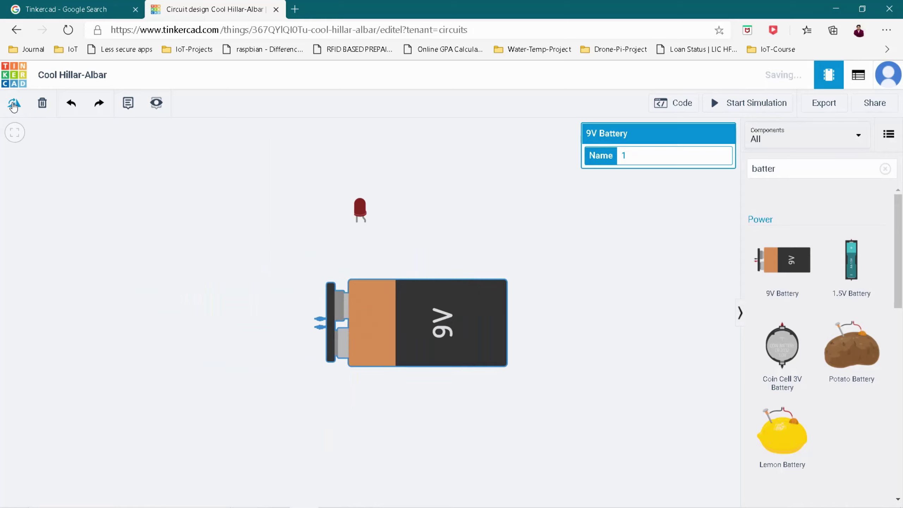
{"action": "left_click", "coordinate": [13, 106]}
{"action": "left_click", "coordinate": [13, 106]}
{"action": "left_click", "coordinate": [13, 105]}
{"action": "left_click", "coordinate": [192, 188]}
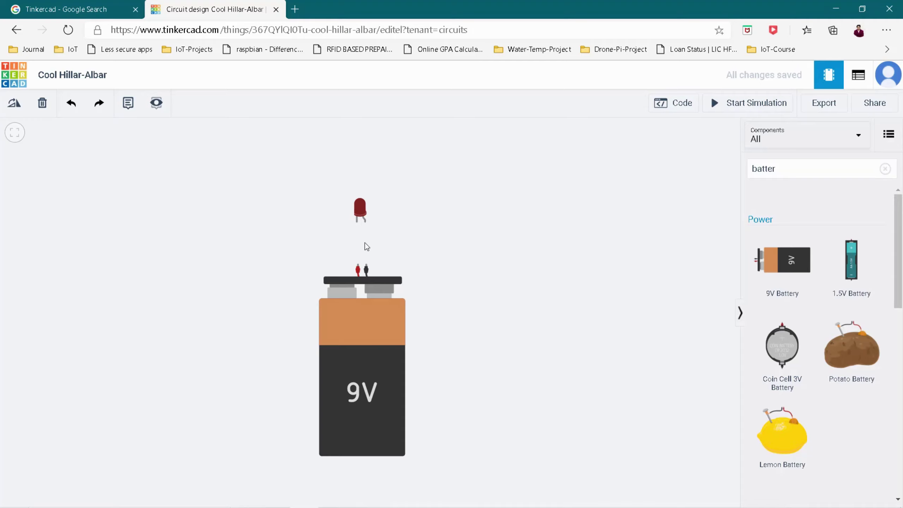
Step: Wire the battery's negative terminal to the LED's cathode and set the wire color to black
{"action": "left_click", "coordinate": [366, 268]}
{"action": "left_click", "coordinate": [358, 222]}
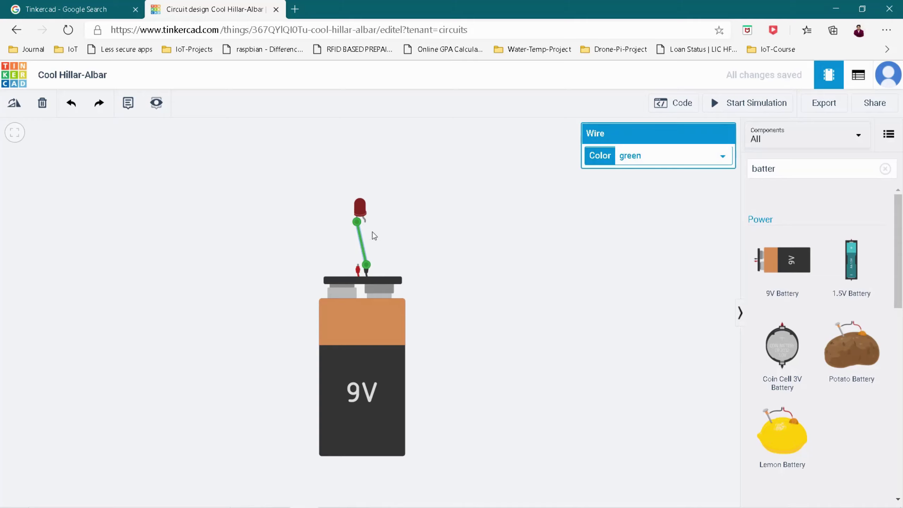
{"action": "left_click", "coordinate": [632, 157]}
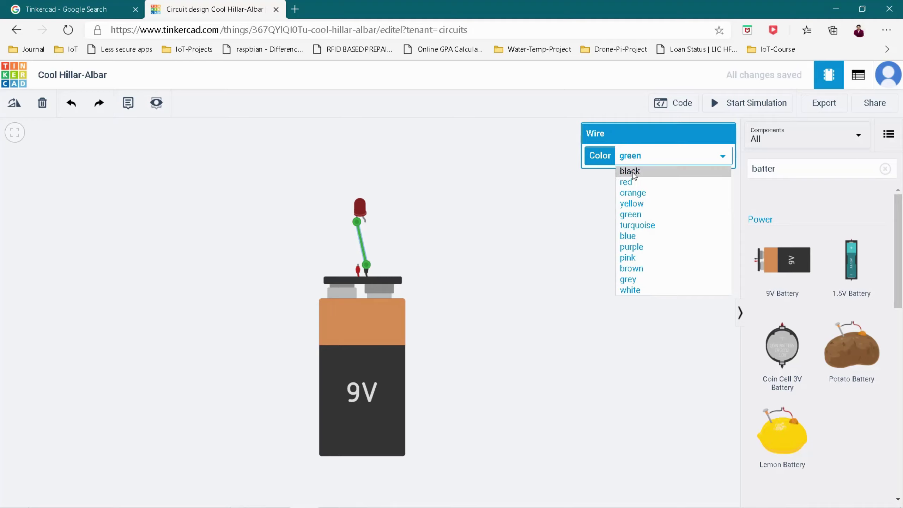
{"action": "left_click", "coordinate": [633, 171]}
{"action": "left_click", "coordinate": [415, 242]}
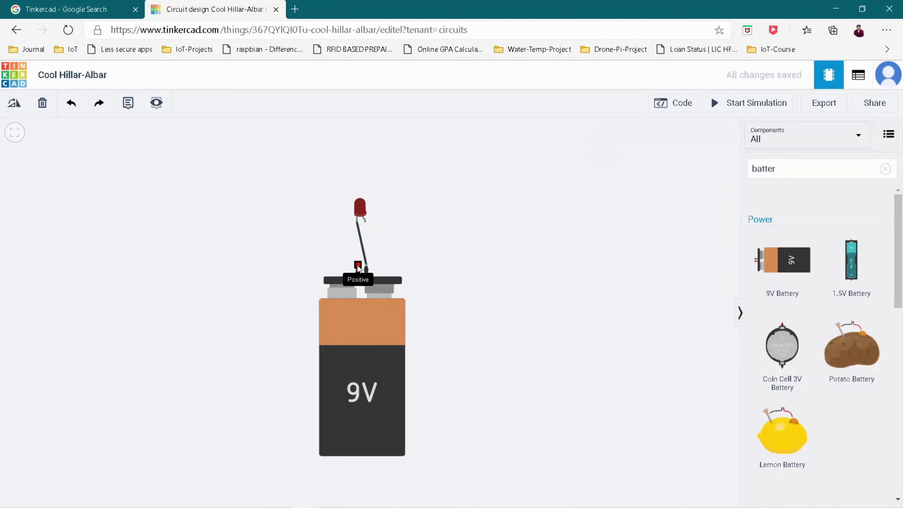
Step: Wire the battery's positive terminal to the LED's anode and set the wire color to red
{"action": "left_click", "coordinate": [358, 266]}
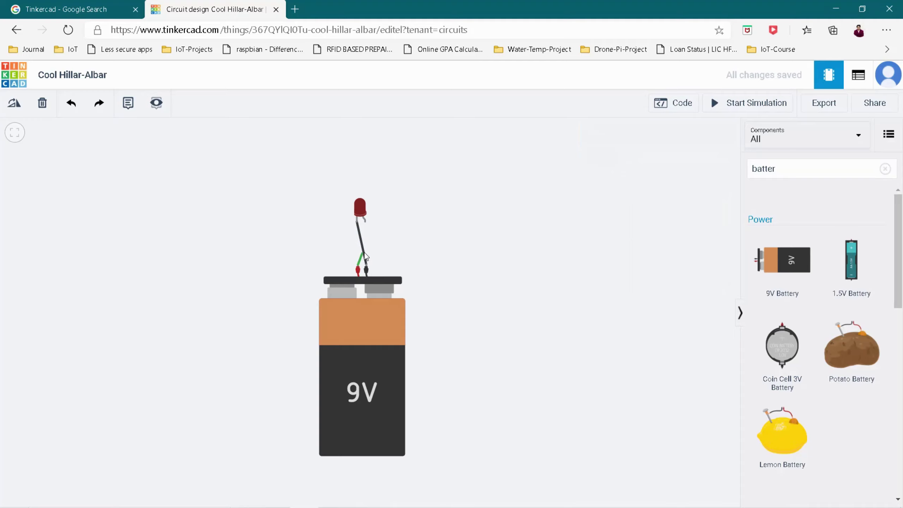
{"action": "left_click", "coordinate": [367, 222]}
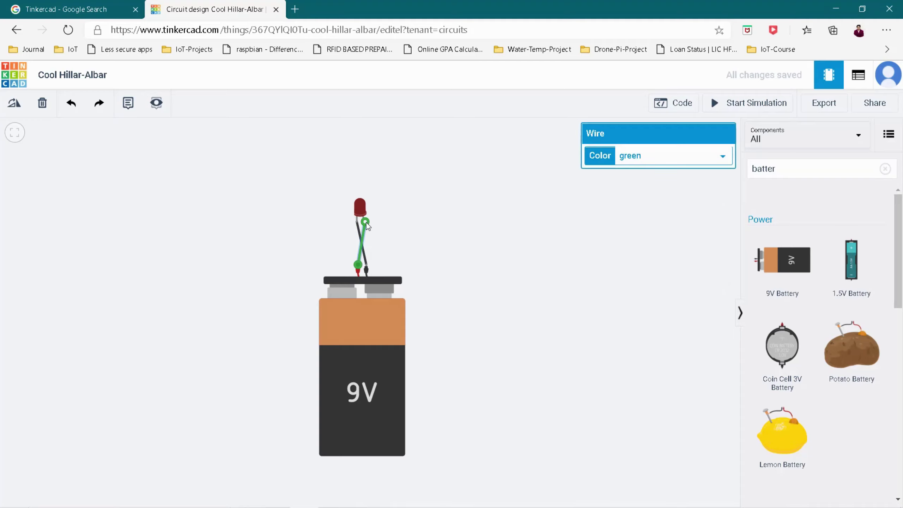
{"action": "left_click", "coordinate": [658, 156]}
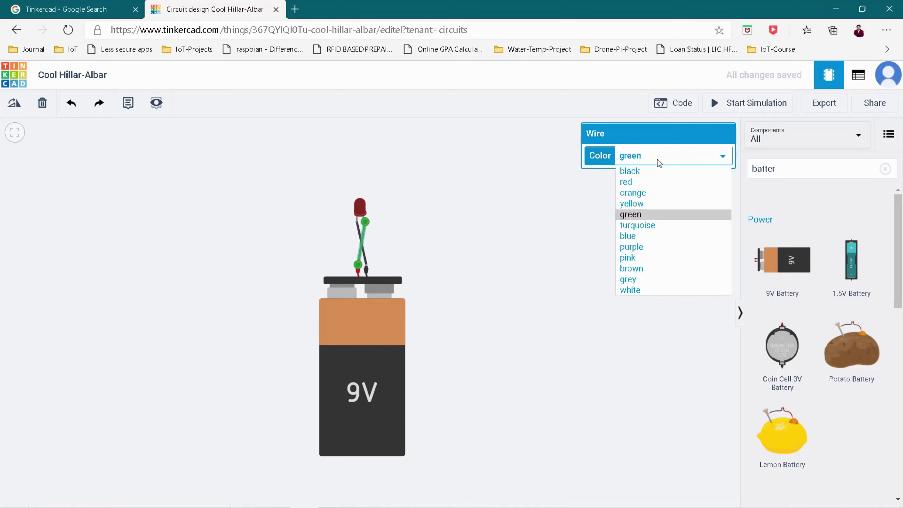
{"action": "left_click", "coordinate": [641, 183]}
{"action": "left_click", "coordinate": [594, 199]}
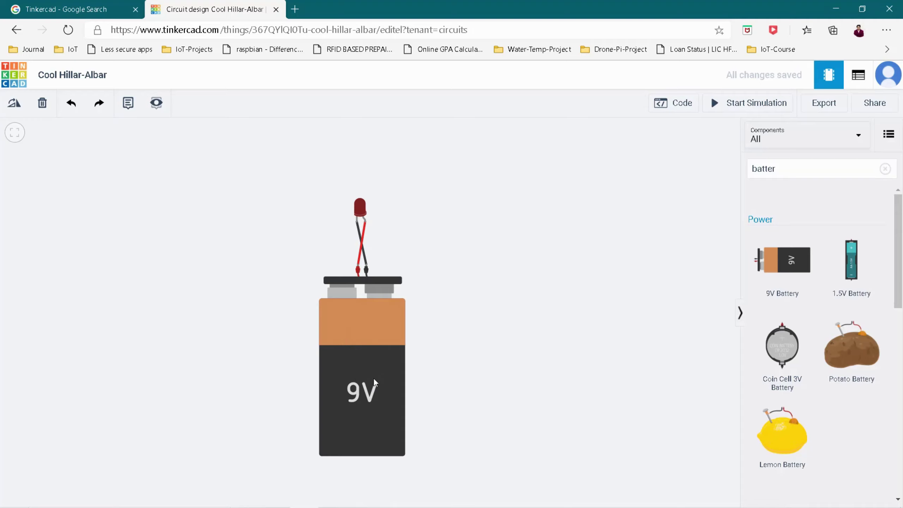
Step: Simulate the circuit without a resistor, read the warning on the LED, and stop the simulation
{"action": "left_click", "coordinate": [758, 106]}
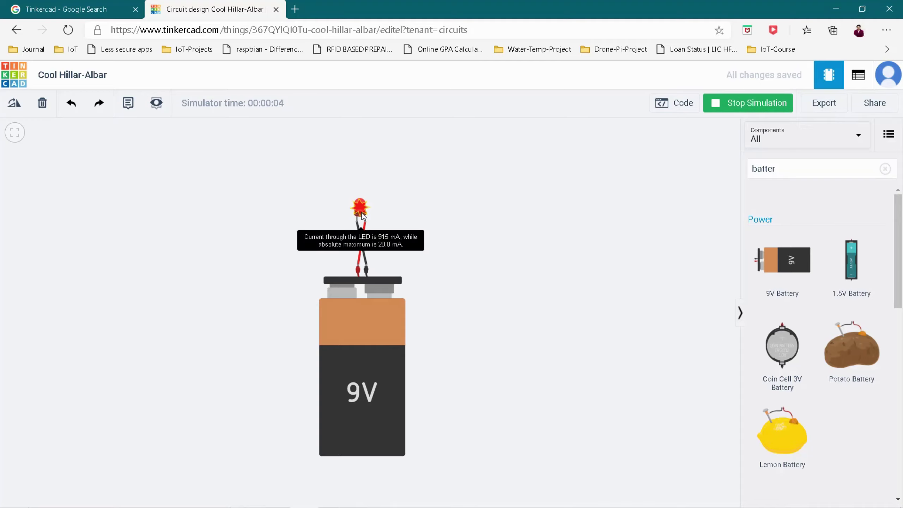
{"action": "mouse_move", "coordinate": [360, 209]}
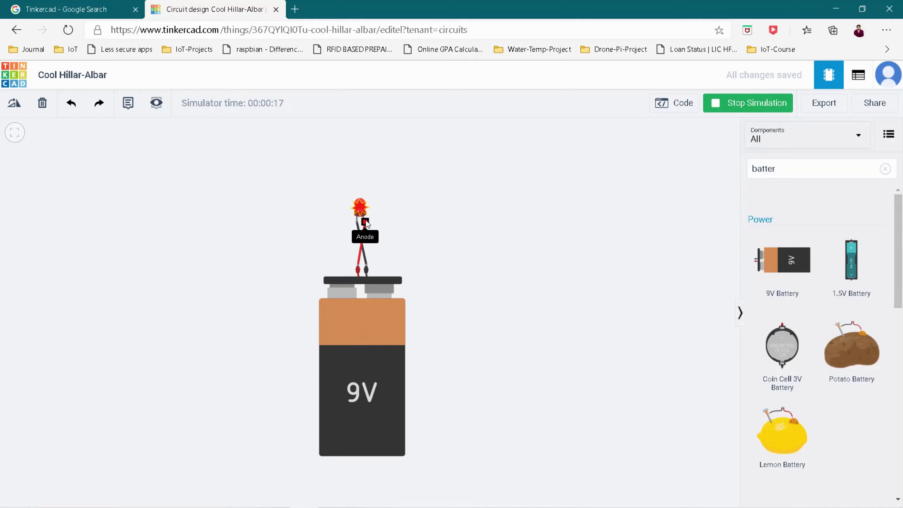
{"action": "mouse_move", "coordinate": [361, 216]}
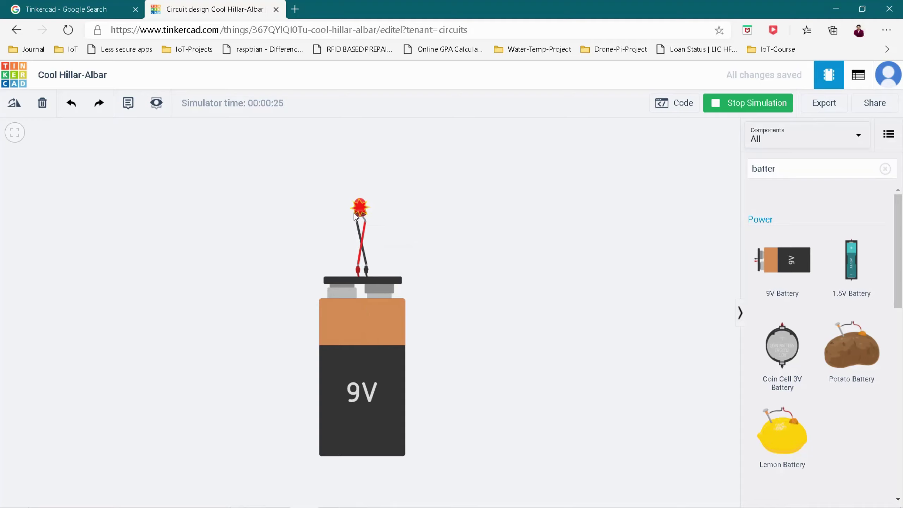
{"action": "left_click", "coordinate": [750, 107]}
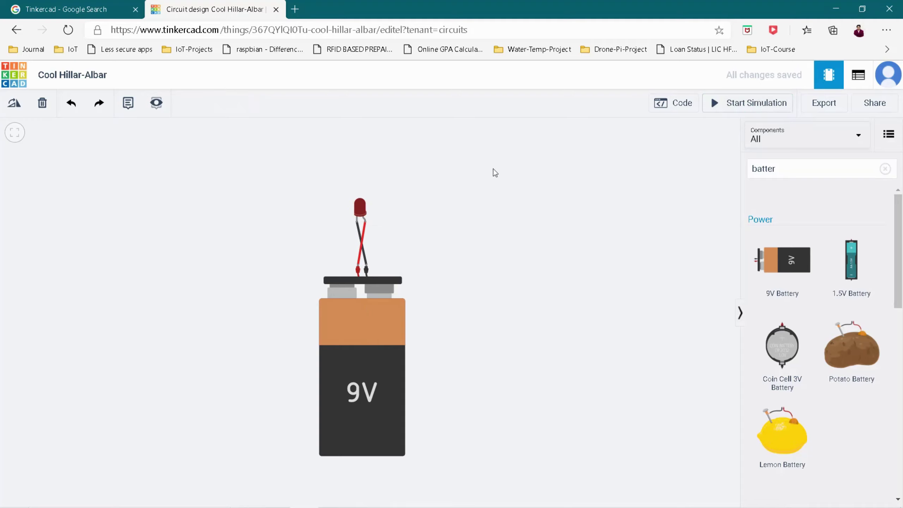
Step: Delete the red and black wires between the LED and the battery
{"action": "left_click", "coordinate": [362, 235]}
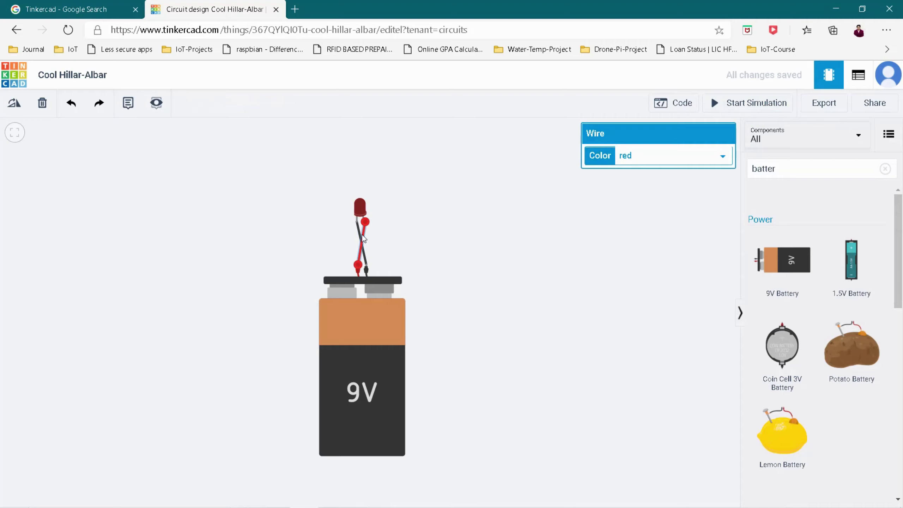
{"action": "left_click", "coordinate": [362, 235]}
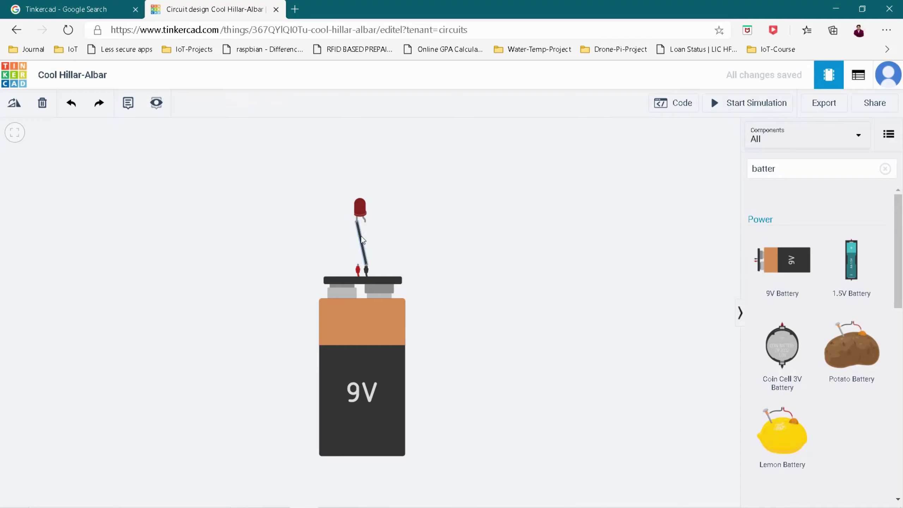
{"action": "left_click", "coordinate": [361, 236]}
{"action": "key", "text": "Delete"}
Step: Move the LED higher above the battery and place a resistor, found by searching for "resistor", at the LED's lower right
{"action": "left_click_drag", "start_coordinate": [366, 215], "coordinate": [368, 192]}
{"action": "left_click", "coordinate": [467, 225]}
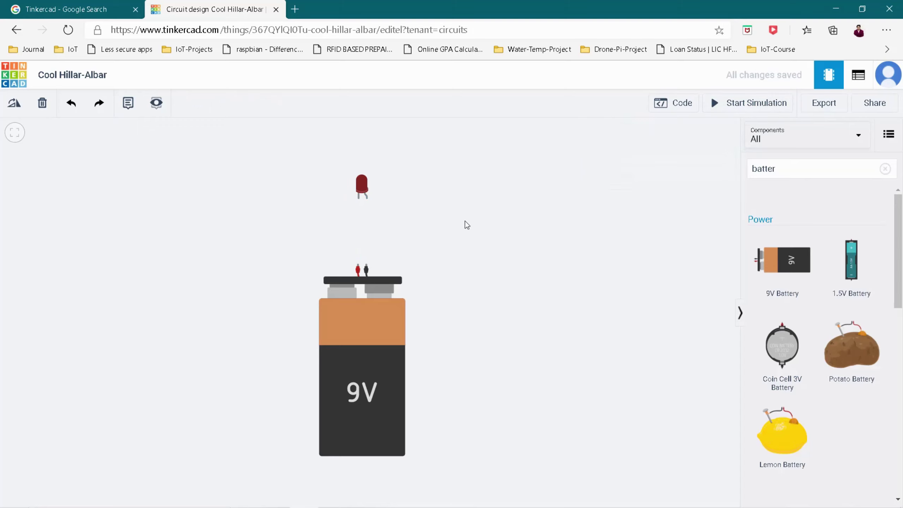
{"action": "left_click", "coordinate": [749, 103]}
{"action": "double_click", "coordinate": [818, 166]}
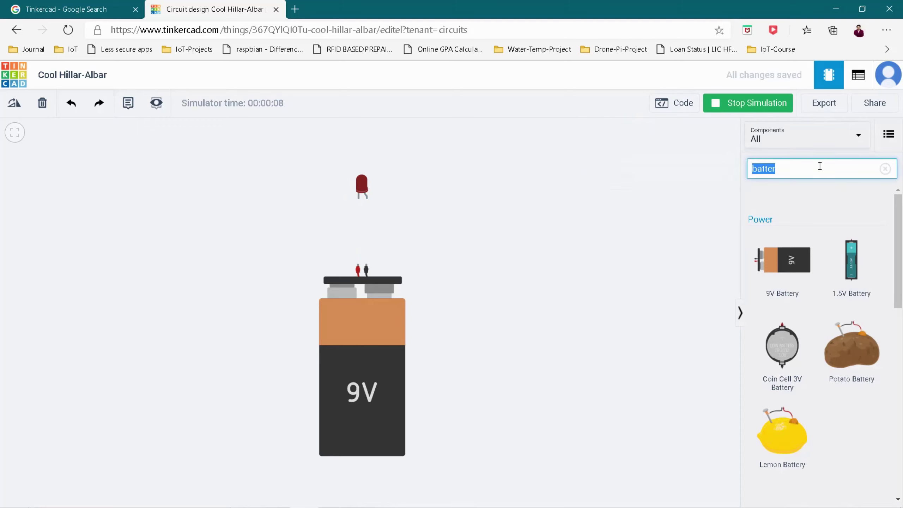
{"action": "type", "text": "resist"}
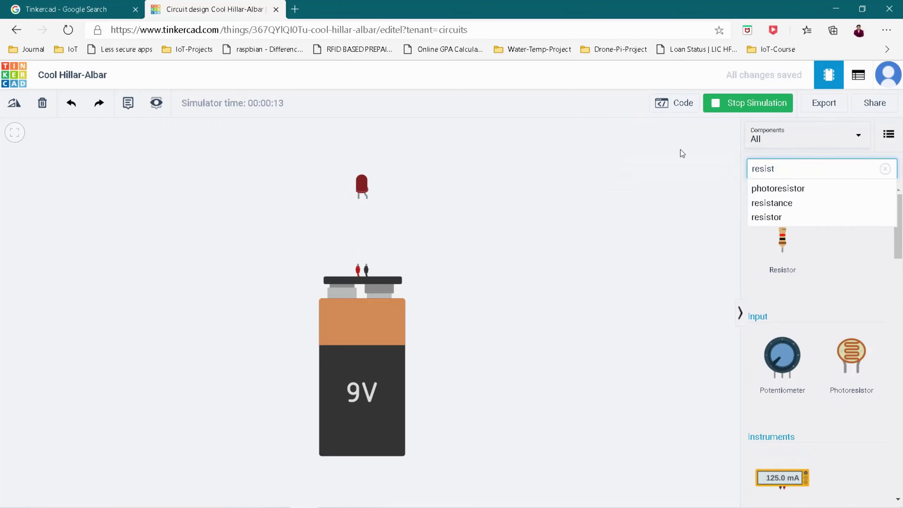
{"action": "left_click", "coordinate": [784, 220]}
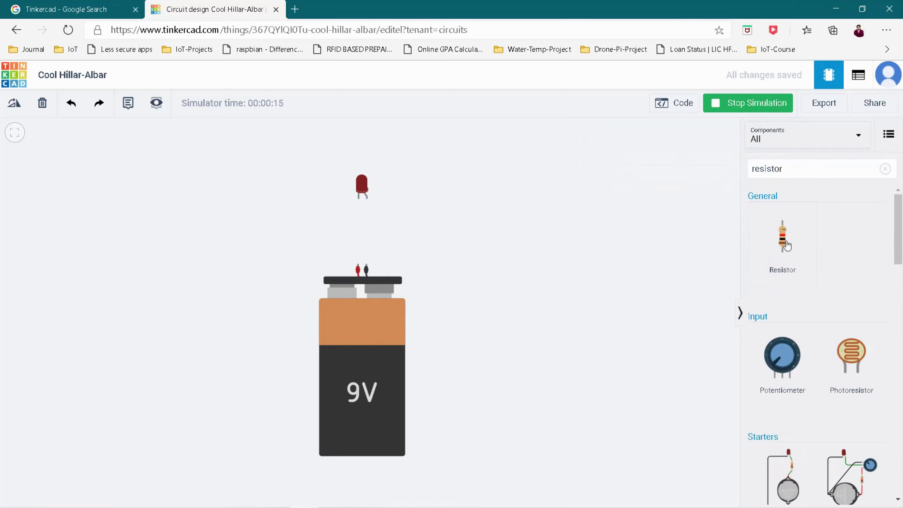
{"action": "left_click", "coordinate": [423, 232]}
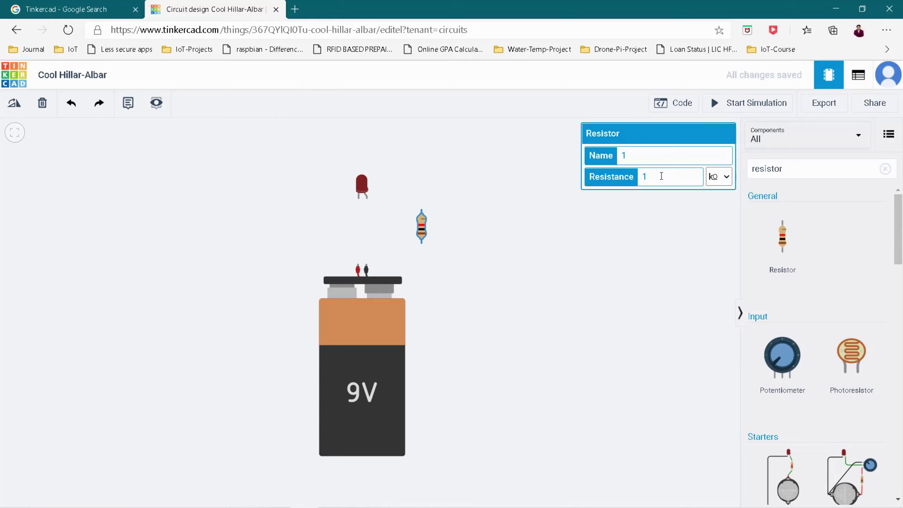
{"action": "left_click", "coordinate": [718, 177]}
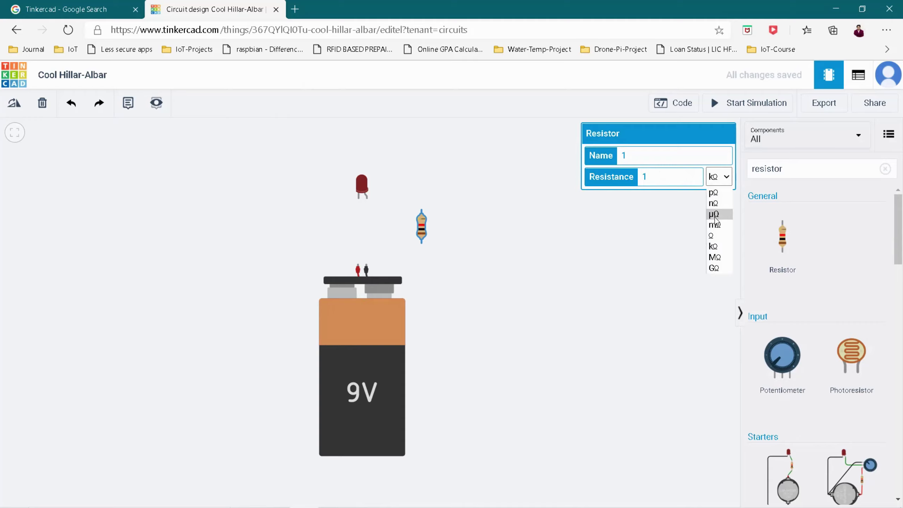
{"action": "left_click", "coordinate": [724, 179]}
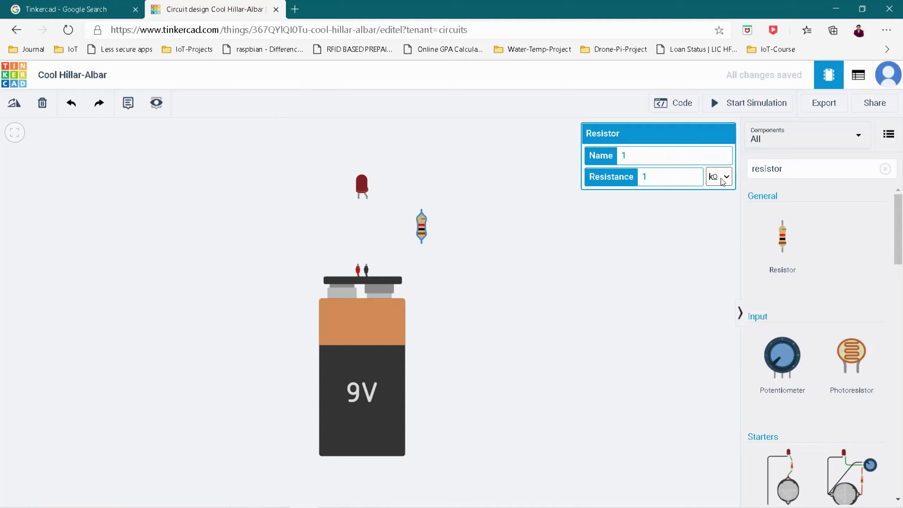
{"action": "left_click", "coordinate": [577, 235]}
Step: Position the resistor between the LED and the battery and wire the LED's anode to the resistor's upper terminal
{"action": "left_click_drag", "start_coordinate": [362, 191], "coordinate": [374, 180]}
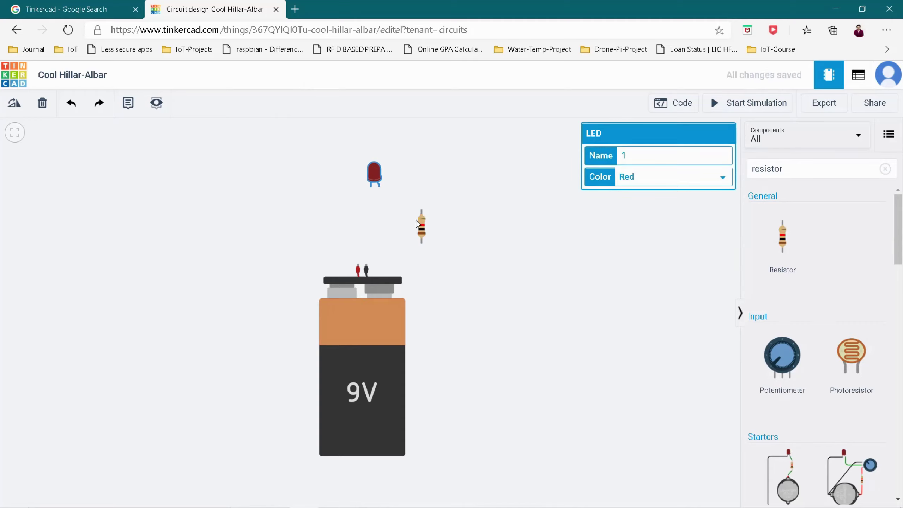
{"action": "left_click_drag", "start_coordinate": [421, 226], "coordinate": [384, 226]}
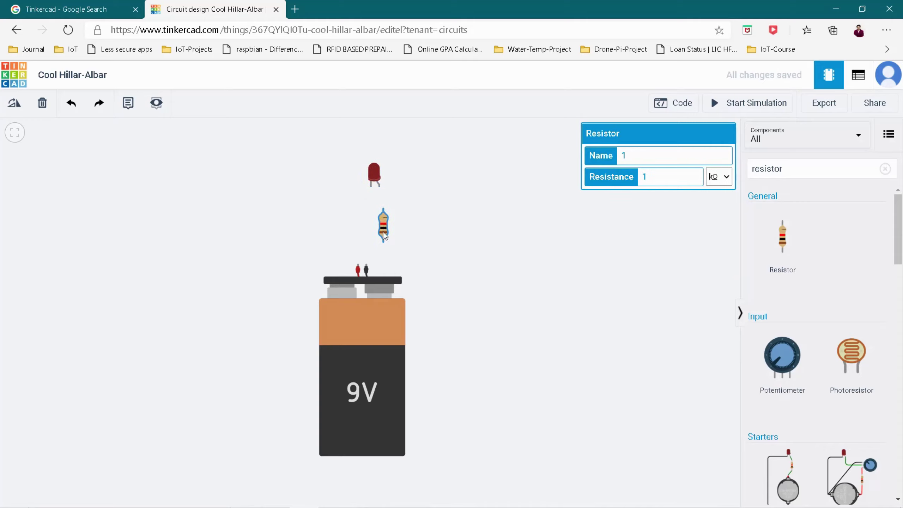
{"action": "left_click", "coordinate": [379, 188]}
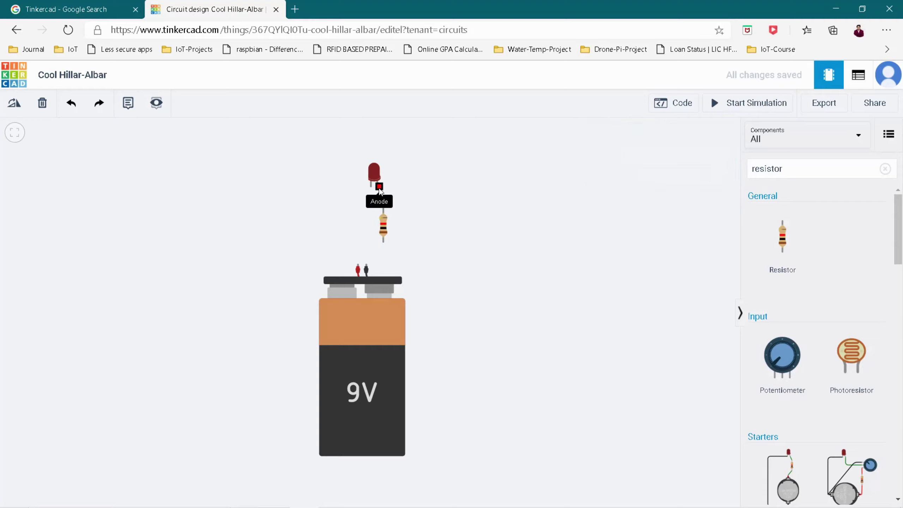
{"action": "left_click", "coordinate": [383, 209]}
{"action": "left_click", "coordinate": [384, 209]}
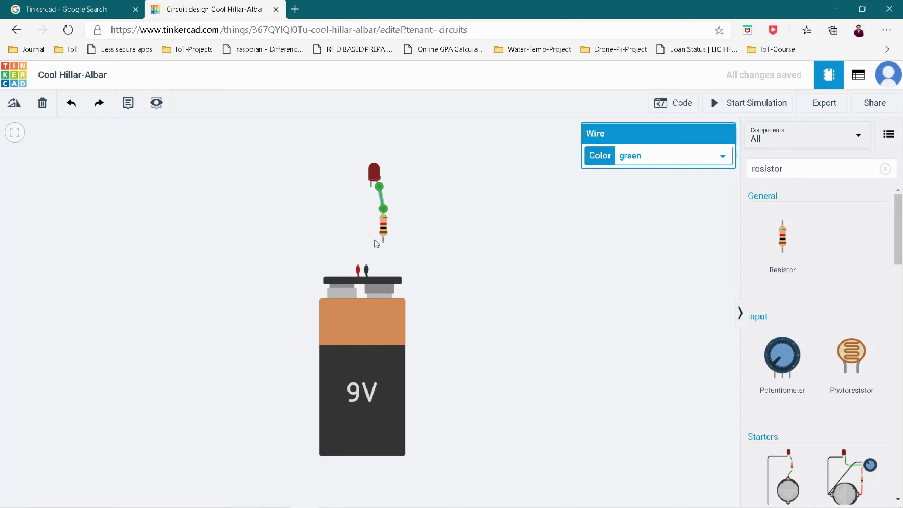
Step: Wire the battery's positive terminal to the resistor's lower terminal and color both wires attached to the resistor red
{"action": "left_click", "coordinate": [358, 267]}
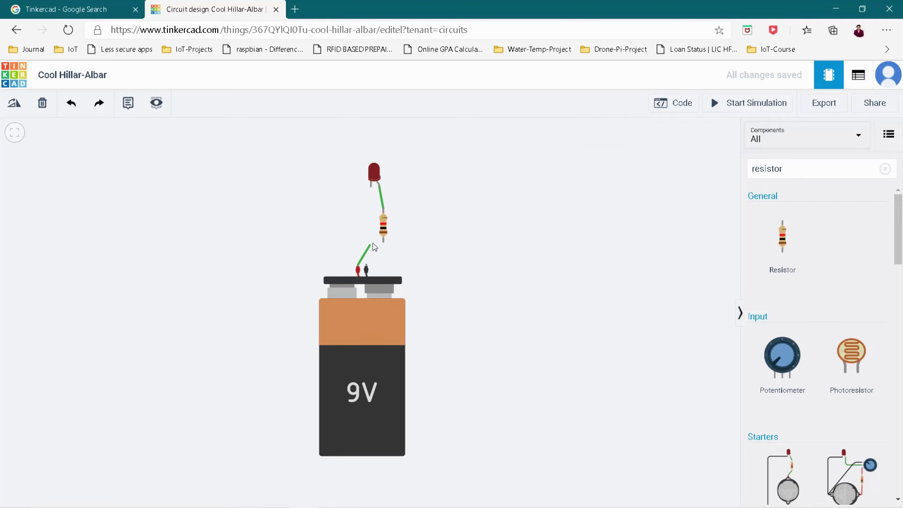
{"action": "left_click", "coordinate": [383, 245]}
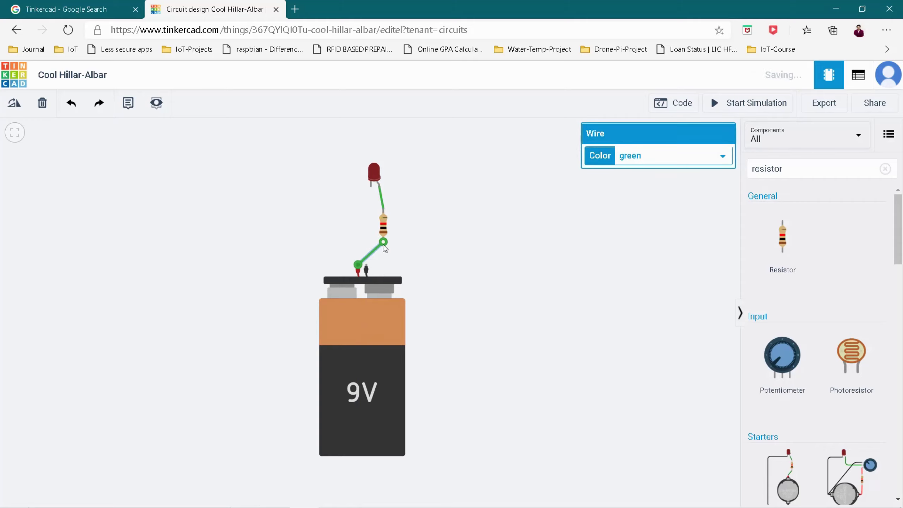
{"action": "left_click", "coordinate": [678, 157]}
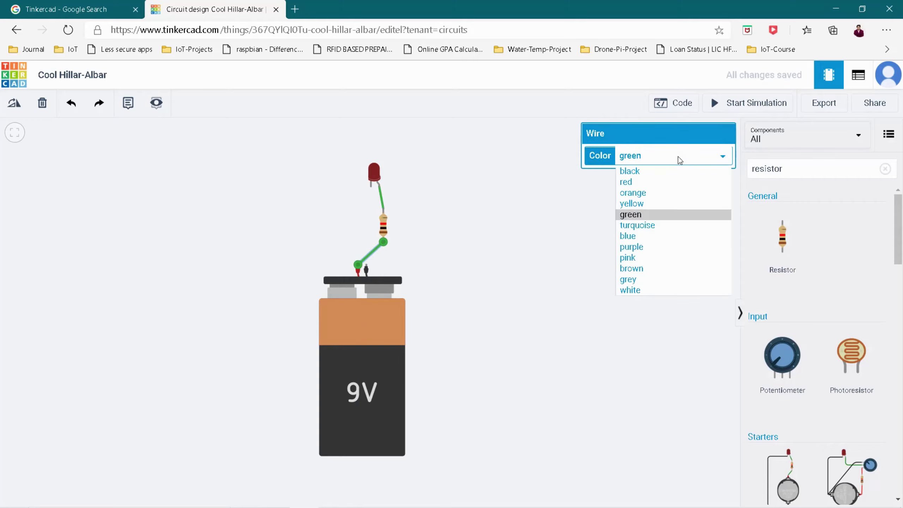
{"action": "left_click", "coordinate": [633, 182]}
{"action": "left_click", "coordinate": [380, 198]}
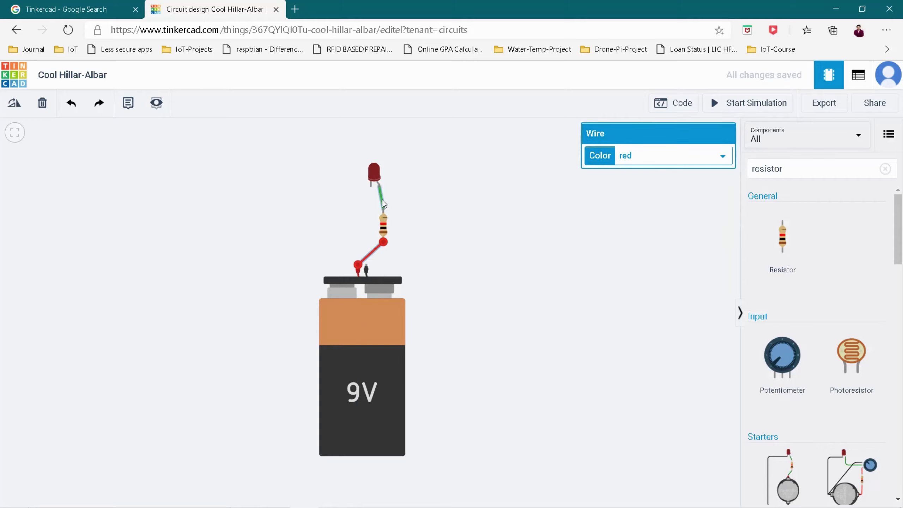
{"action": "left_click", "coordinate": [666, 159]}
{"action": "left_click", "coordinate": [627, 182]}
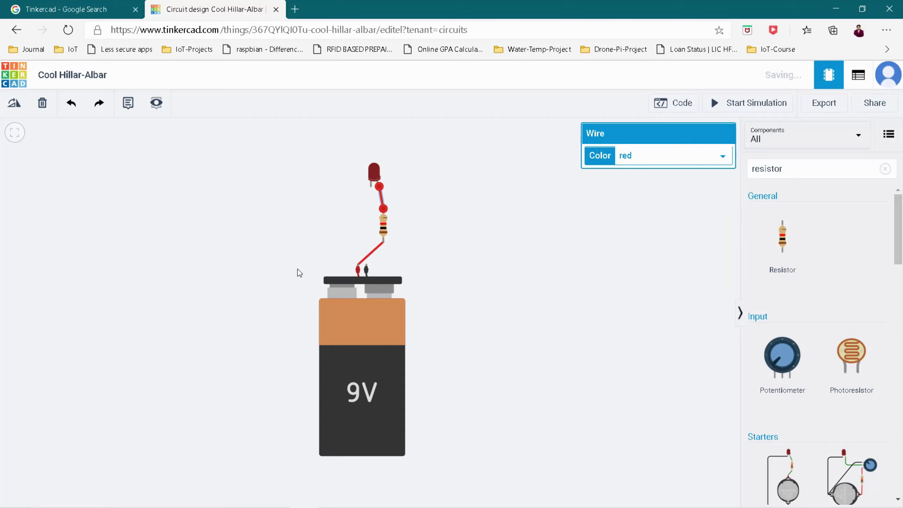
Step: Wire the battery's negative terminal to the LED's cathode and shift the LED slightly left, above the battery terminals
{"action": "left_click", "coordinate": [366, 265]}
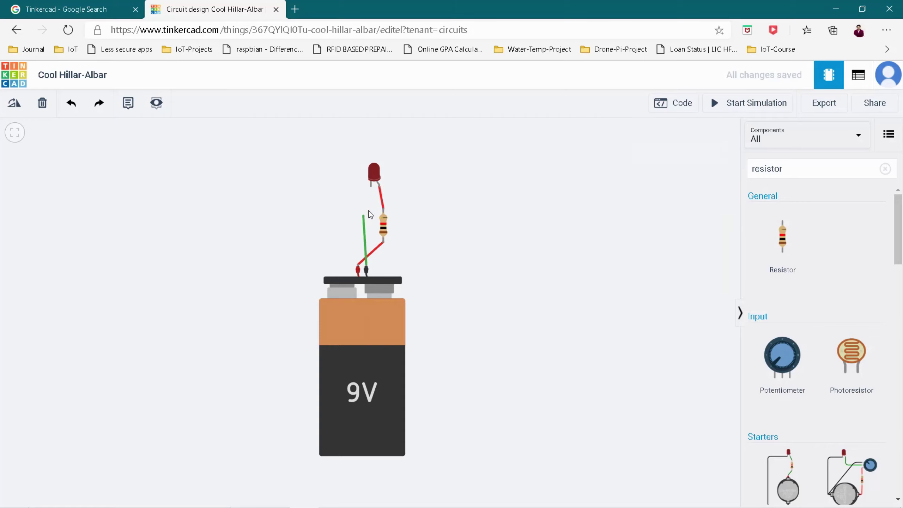
{"action": "left_click", "coordinate": [371, 186]}
{"action": "left_click", "coordinate": [438, 172]}
{"action": "left_click_drag", "start_coordinate": [374, 176], "coordinate": [360, 176]}
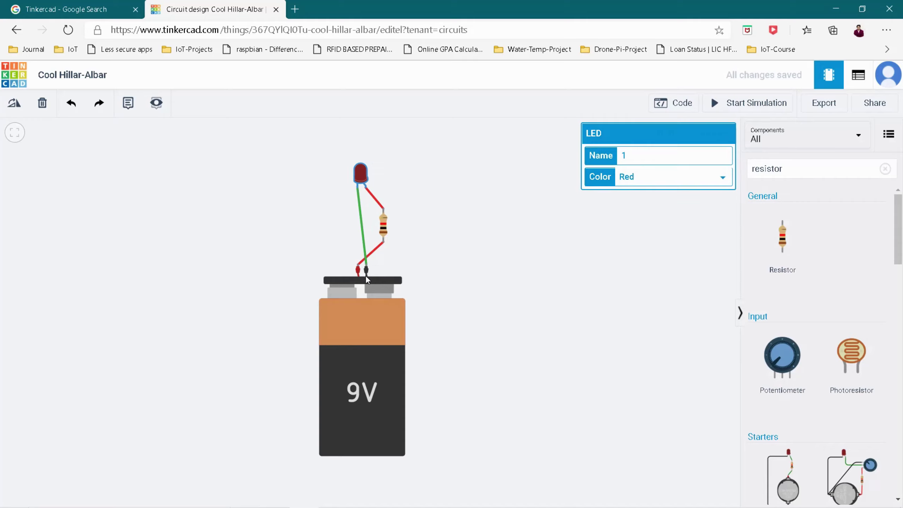
Step: Set the color of the wire between the battery's negative terminal and the LED to black and start the simulation
{"action": "left_click", "coordinate": [362, 214]}
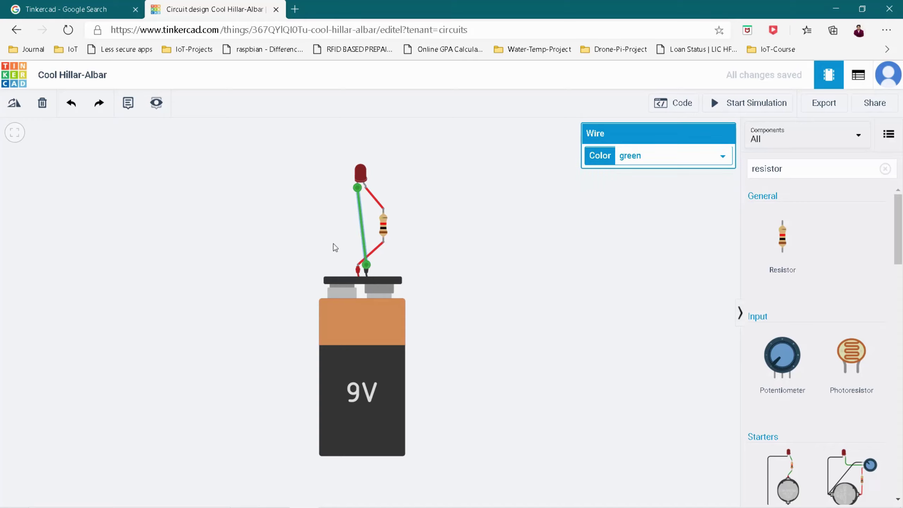
{"action": "left_click", "coordinate": [657, 157]}
{"action": "left_click", "coordinate": [620, 172]}
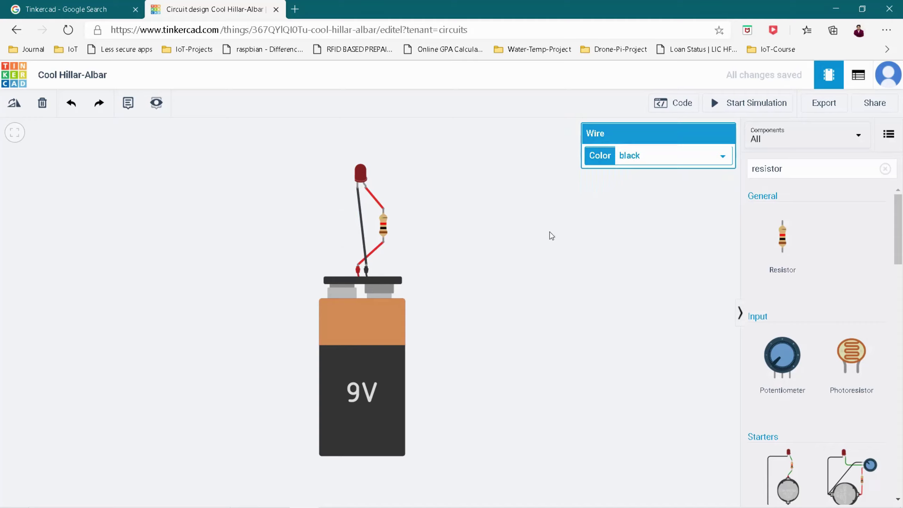
{"action": "left_click", "coordinate": [550, 234]}
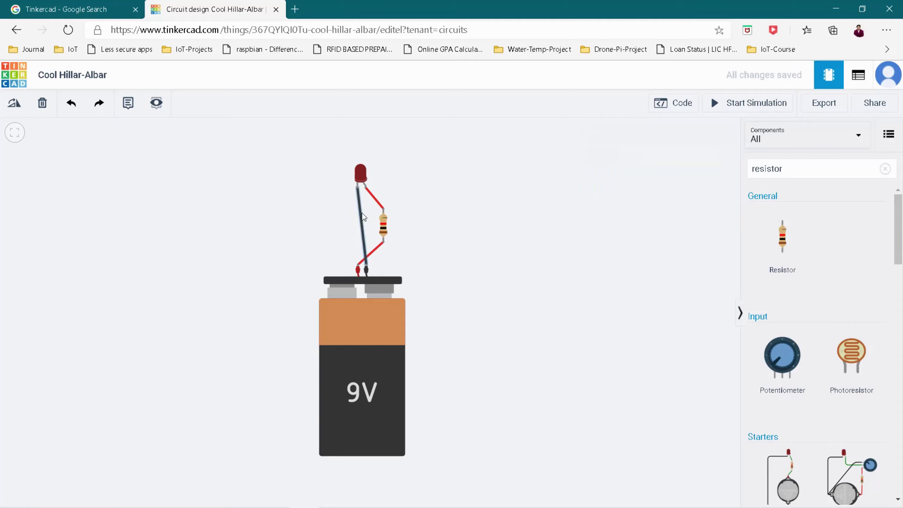
{"action": "left_click", "coordinate": [765, 103]}
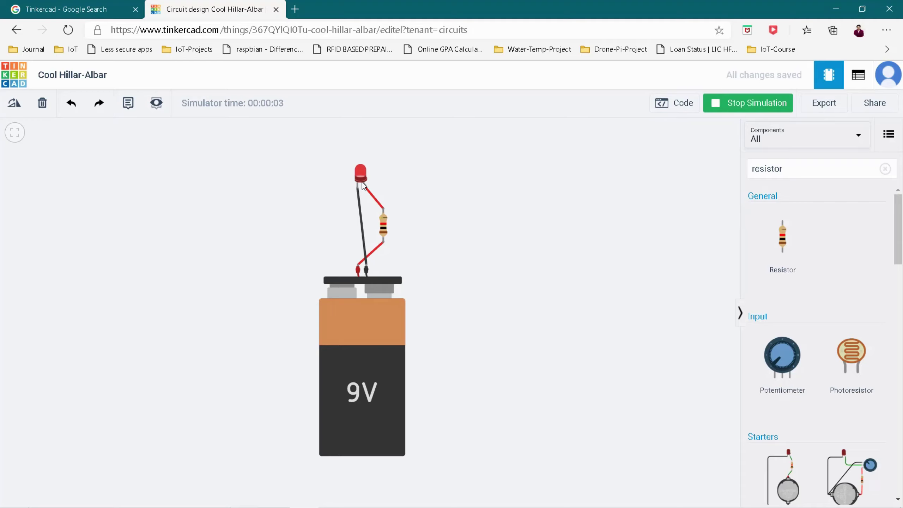
Step: Stop the running LED circuit simulation and start it again
{"action": "left_click", "coordinate": [750, 109]}
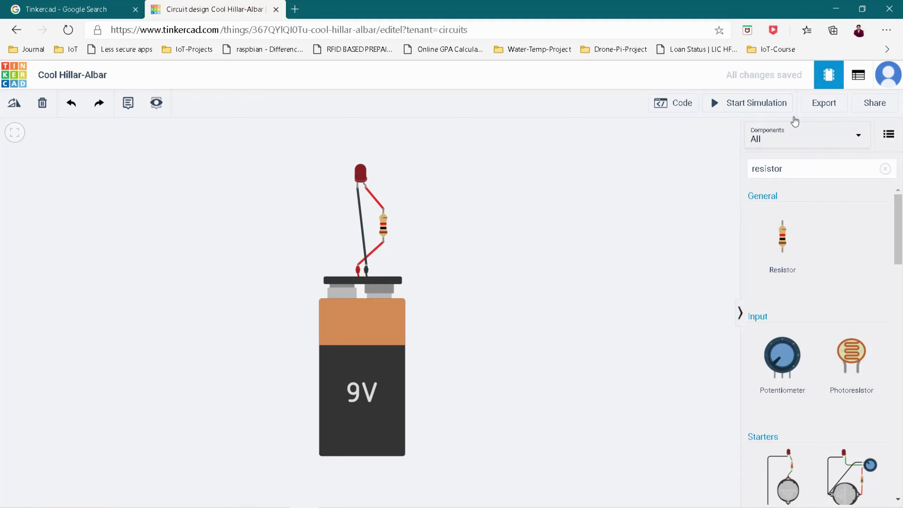
{"action": "left_click", "coordinate": [752, 104]}
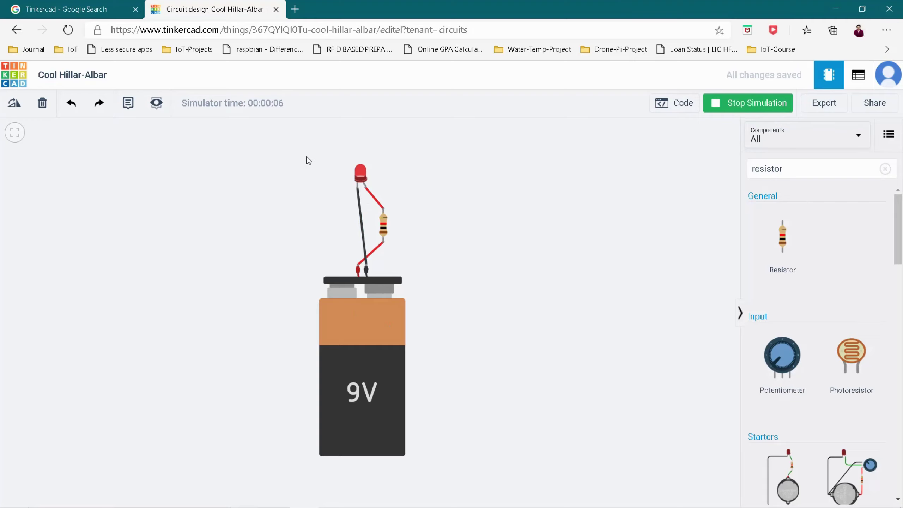
Step: Search the components for "bulb" and place a Light bulb in the empty area beside the LED circuit
{"action": "left_click", "coordinate": [370, 301]}
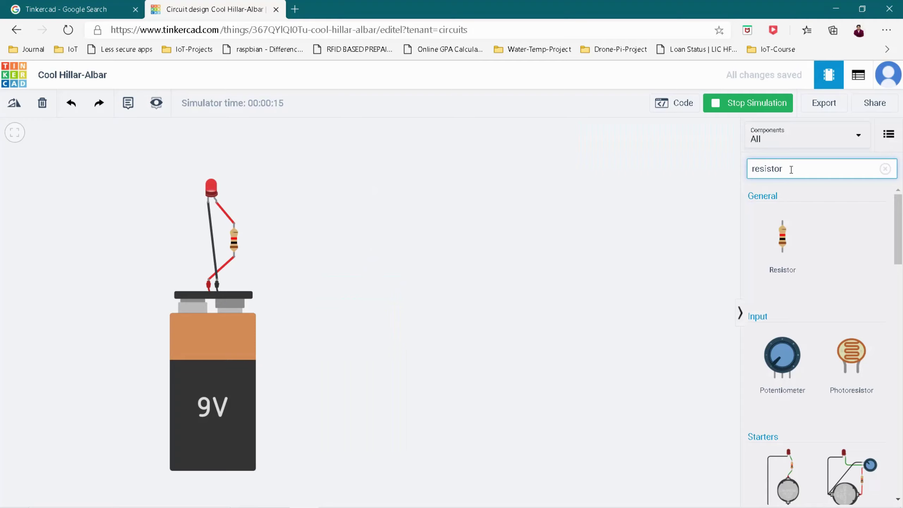
{"action": "key", "text": "BackSpace"}
{"action": "key", "text": "BackSpace"}
{"action": "key", "text": "BackSpace"}
{"action": "key", "text": "BackSpace"}
{"action": "key", "text": "BackSpace"}
{"action": "key", "text": "BackSpace"}
{"action": "key", "text": "BackSpace"}
{"action": "key", "text": "BackSpace"}
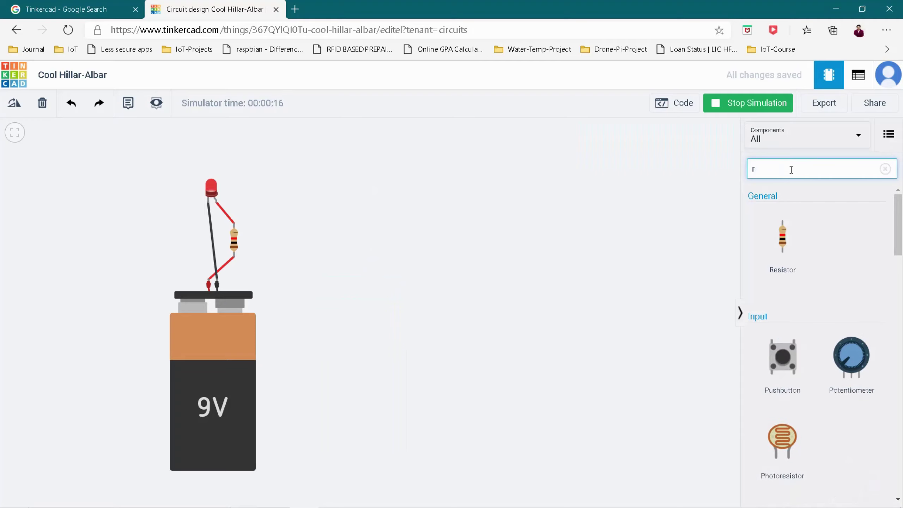
{"action": "type", "text": "bulb"}
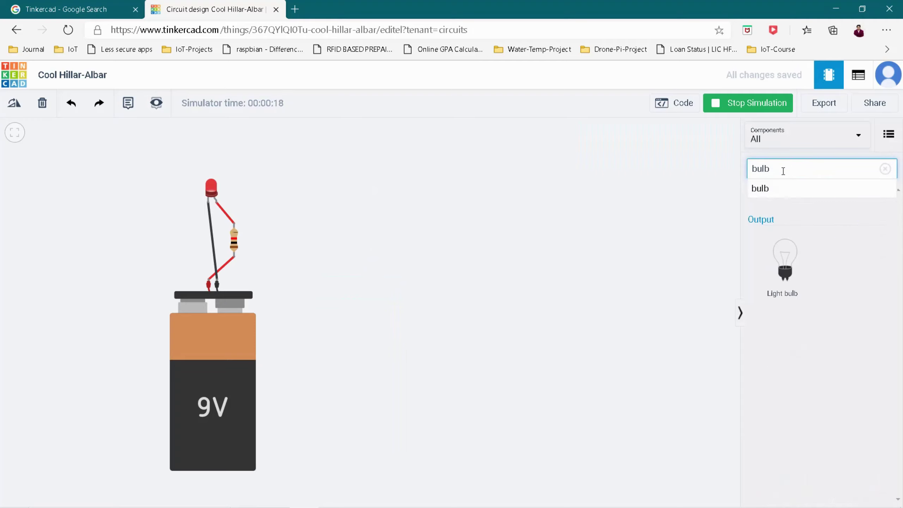
{"action": "left_click_drag", "start_coordinate": [785, 265], "coordinate": [473, 235]}
{"action": "left_click", "coordinate": [591, 296]}
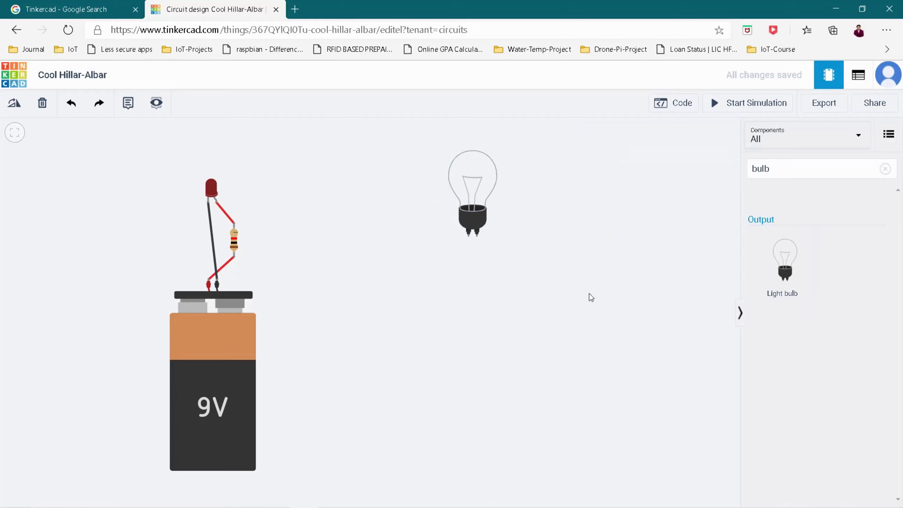
Step: Search the components for "batt", add a second 9V Battery, rotate it so its terminals point up, and position it below the light bulb
{"action": "left_click", "coordinate": [815, 167]}
{"action": "key", "text": "BackSpace"}
{"action": "key", "text": "BackSpace"}
{"action": "type", "text": "att"}
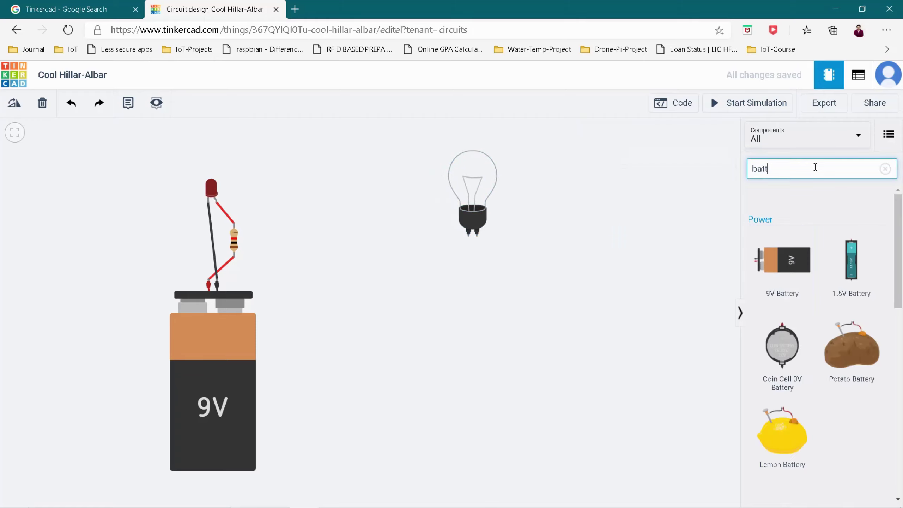
{"action": "left_click_drag", "start_coordinate": [798, 256], "coordinate": [398, 402]}
{"action": "key", "text": "r"}
{"action": "key", "text": "r"}
{"action": "key", "text": "r"}
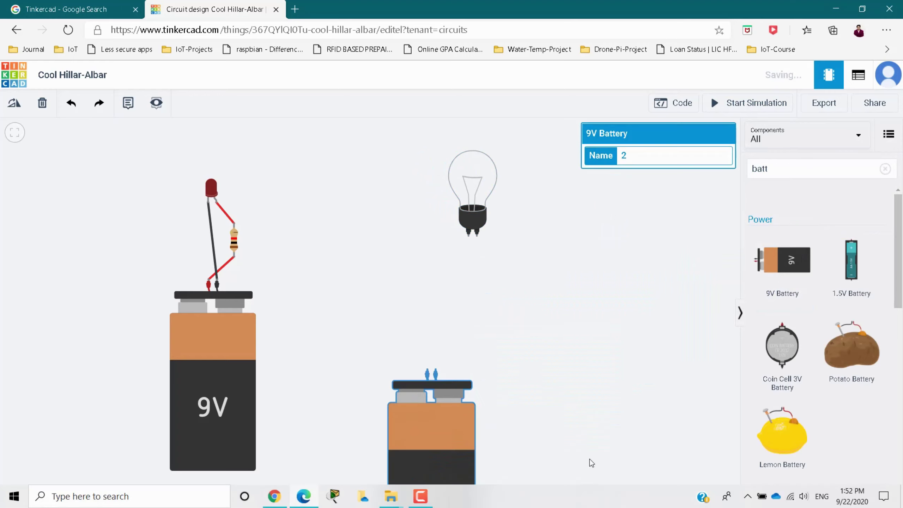
{"action": "left_click_drag", "start_coordinate": [462, 414], "coordinate": [492, 345]}
{"action": "left_click", "coordinate": [571, 324]}
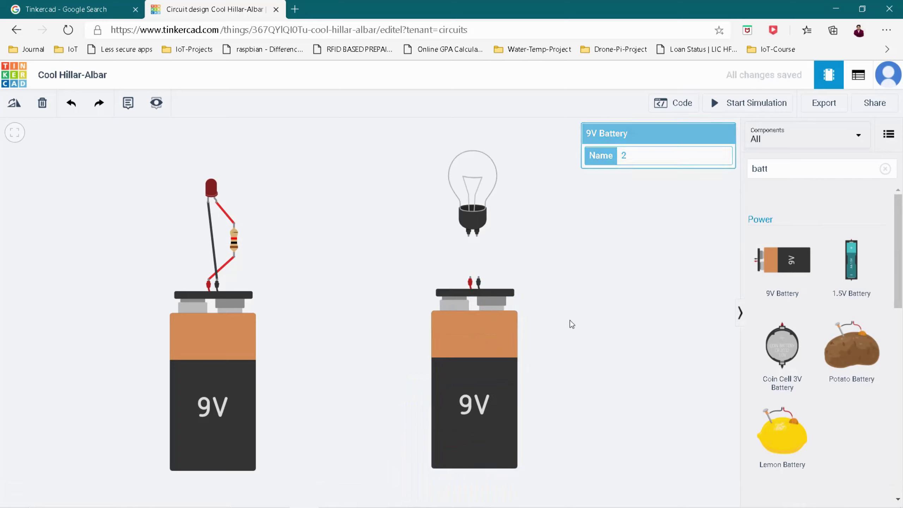
Step: Wire the second battery's negative terminal to the bulb's Terminal 2 and its positive terminal to the bulb's other terminal
{"action": "left_click", "coordinate": [479, 278]}
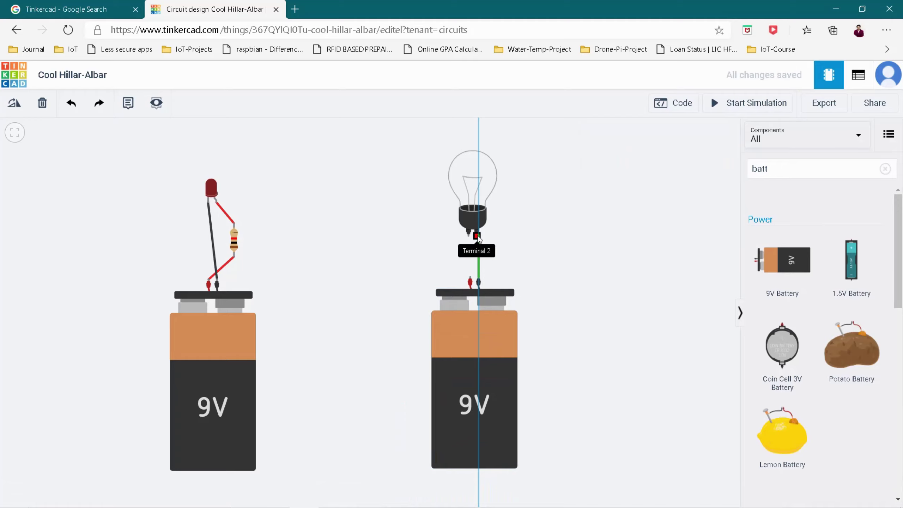
{"action": "left_click", "coordinate": [477, 236]}
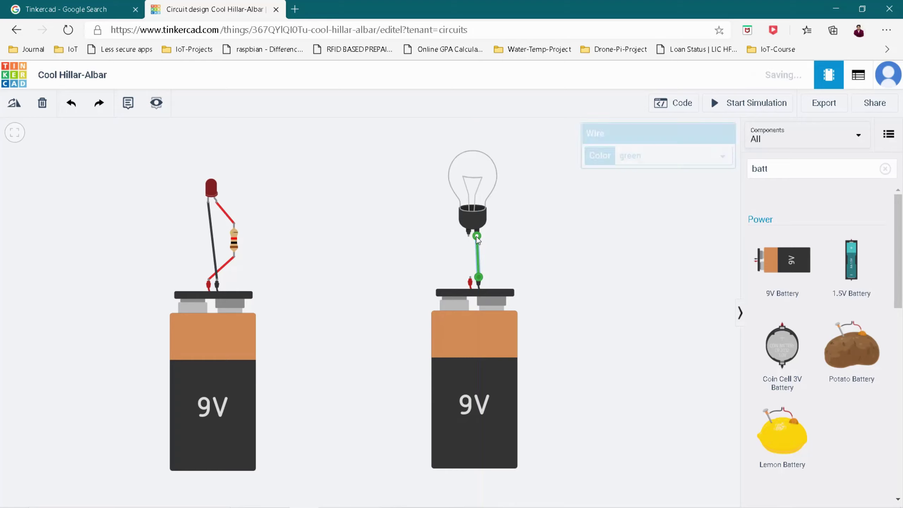
{"action": "left_click", "coordinate": [470, 278]}
{"action": "left_click", "coordinate": [469, 237]}
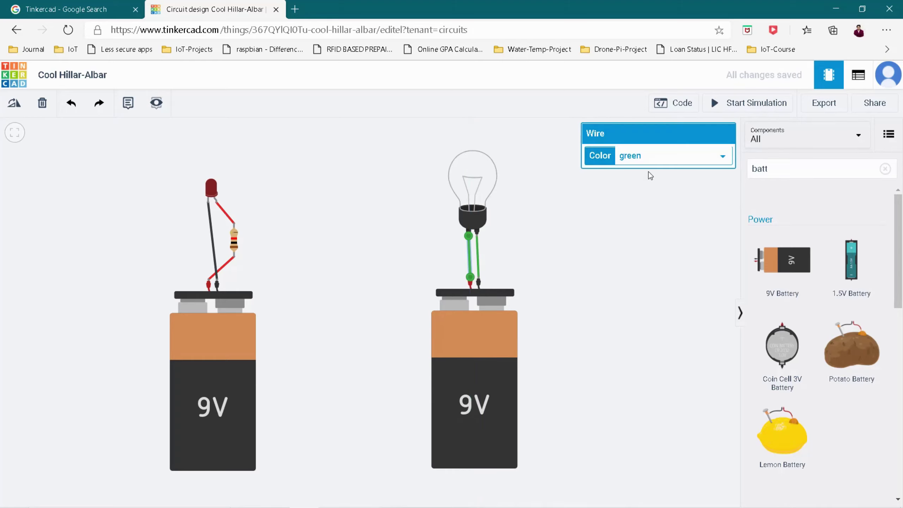
Step: Color the bulb's positive wire red and its negative wire black, and start the simulation
{"action": "left_click", "coordinate": [644, 157]}
{"action": "left_click", "coordinate": [636, 182]}
{"action": "left_click", "coordinate": [479, 260]}
{"action": "left_click", "coordinate": [649, 156]}
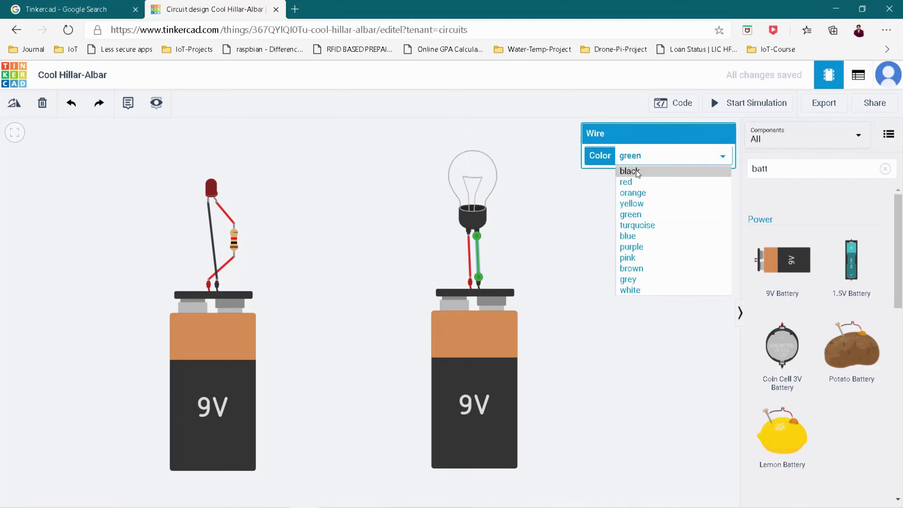
{"action": "left_click", "coordinate": [633, 174]}
{"action": "left_click", "coordinate": [601, 228]}
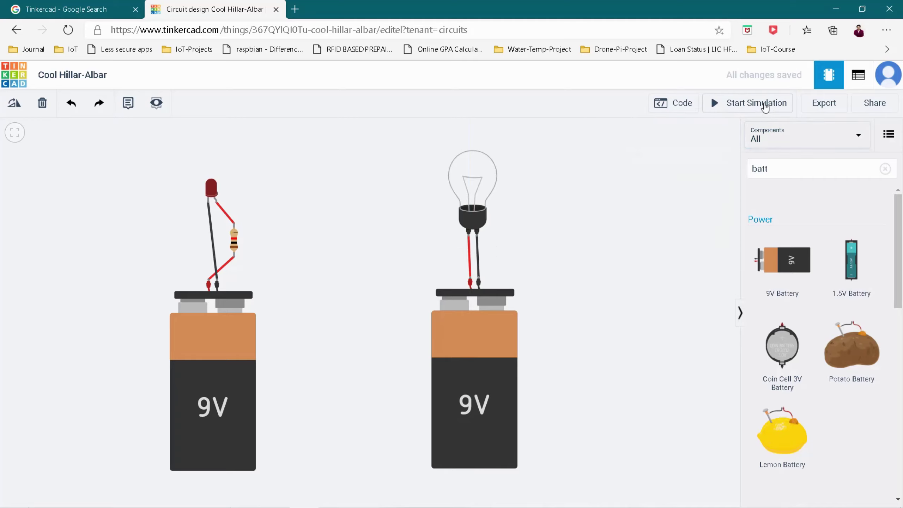
{"action": "left_click", "coordinate": [767, 105]}
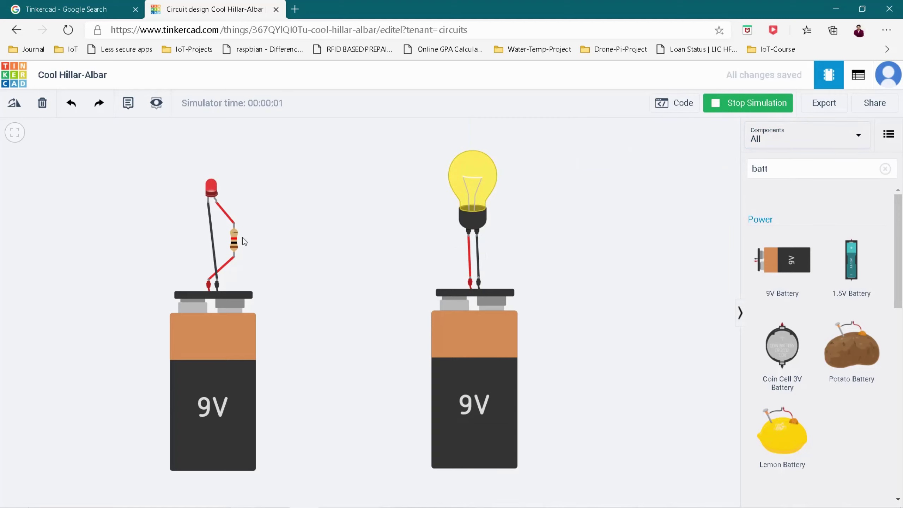